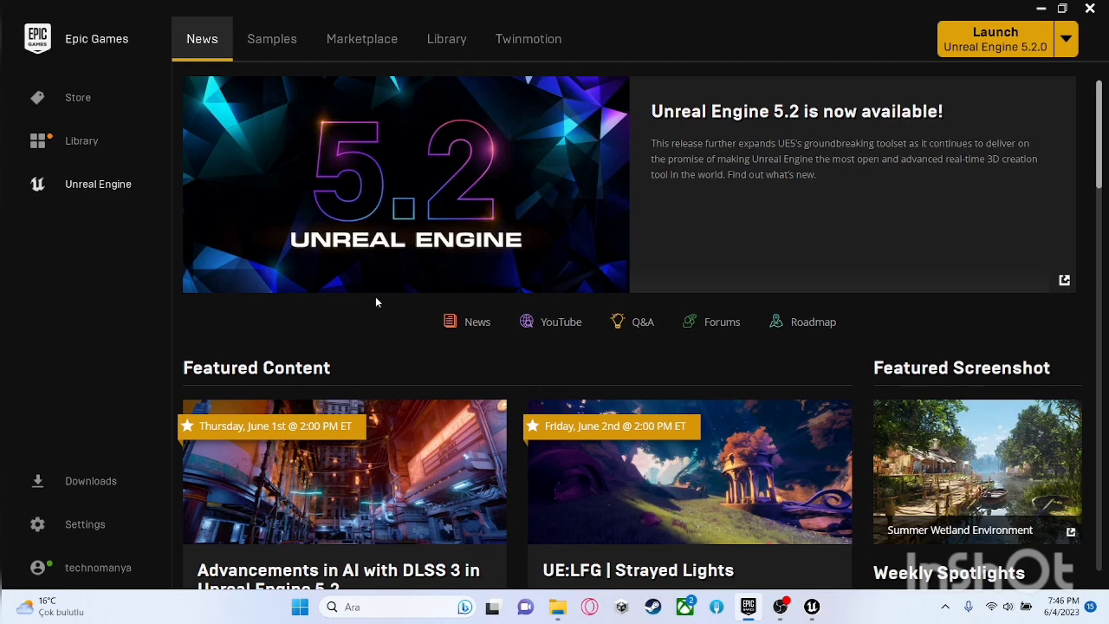
# Step: Launch Unreal Engine 5.2.0 from the installed engine versions in the library
pyautogui.click(439, 43)
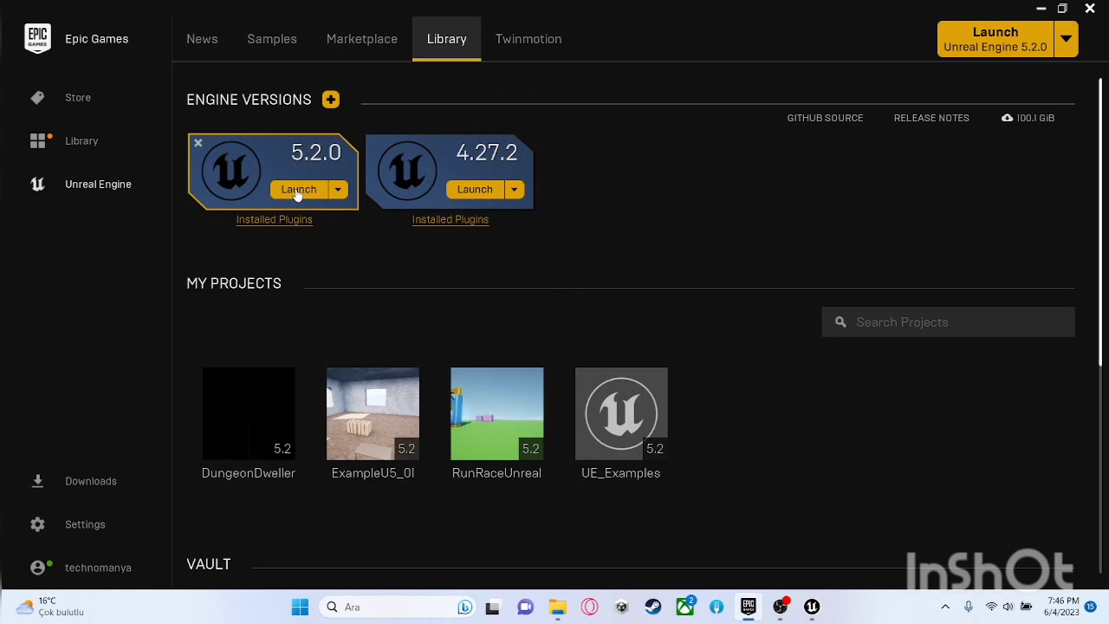
pyautogui.click(297, 191)
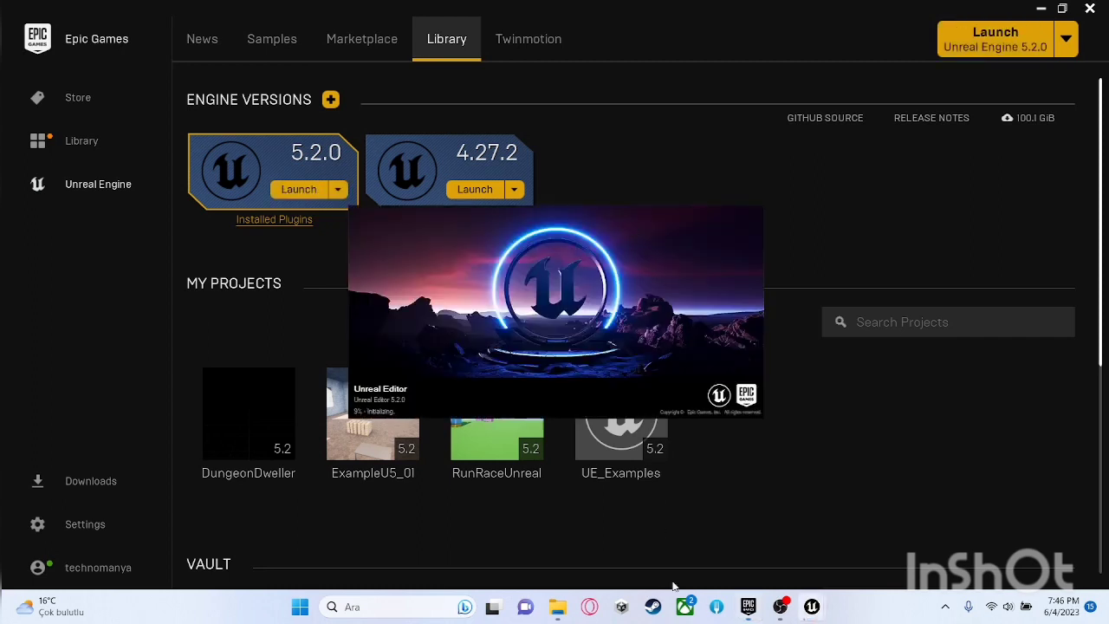
pyautogui.click(780, 606)
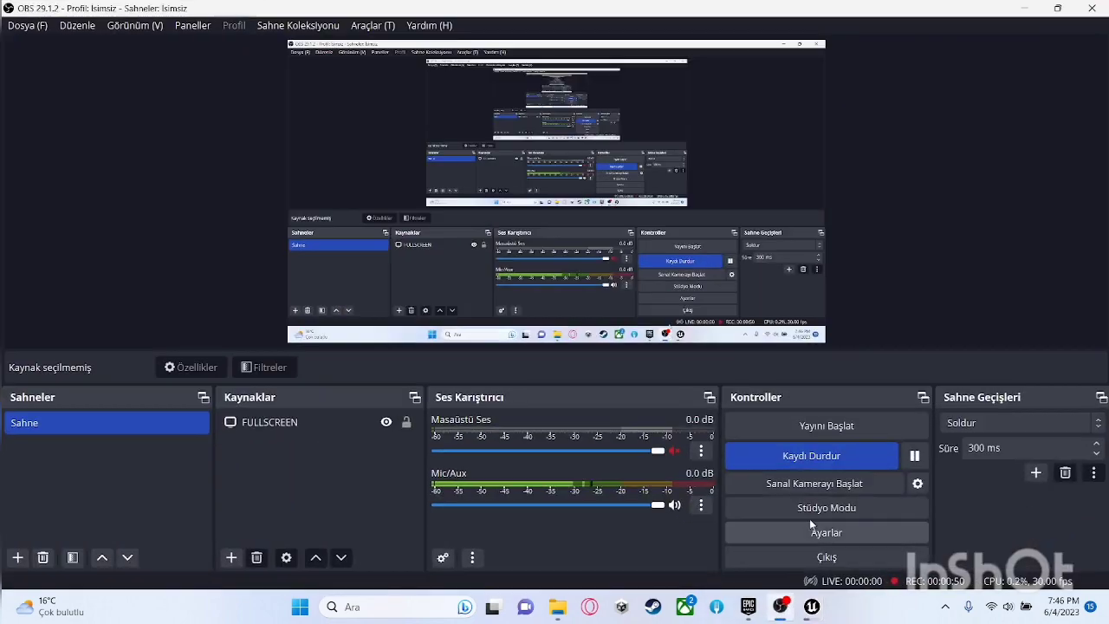
pyautogui.click(1025, 7)
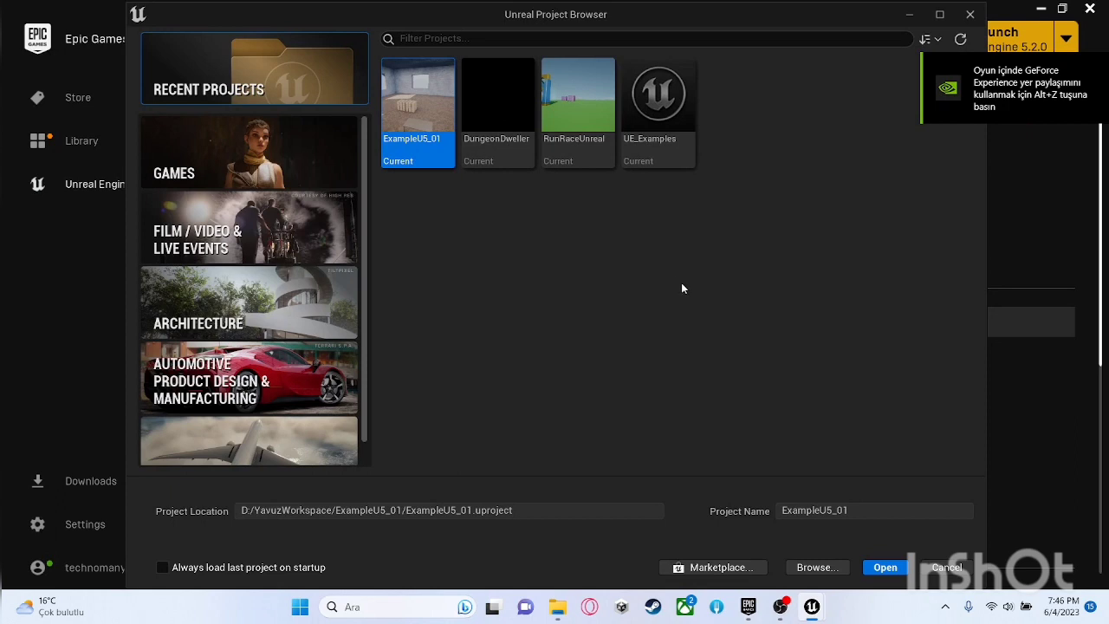
# Step: Examine the Games category's Blank template, its Blueprint and C++ options and the project name field, and cancel the project creation
pyautogui.click(241, 147)
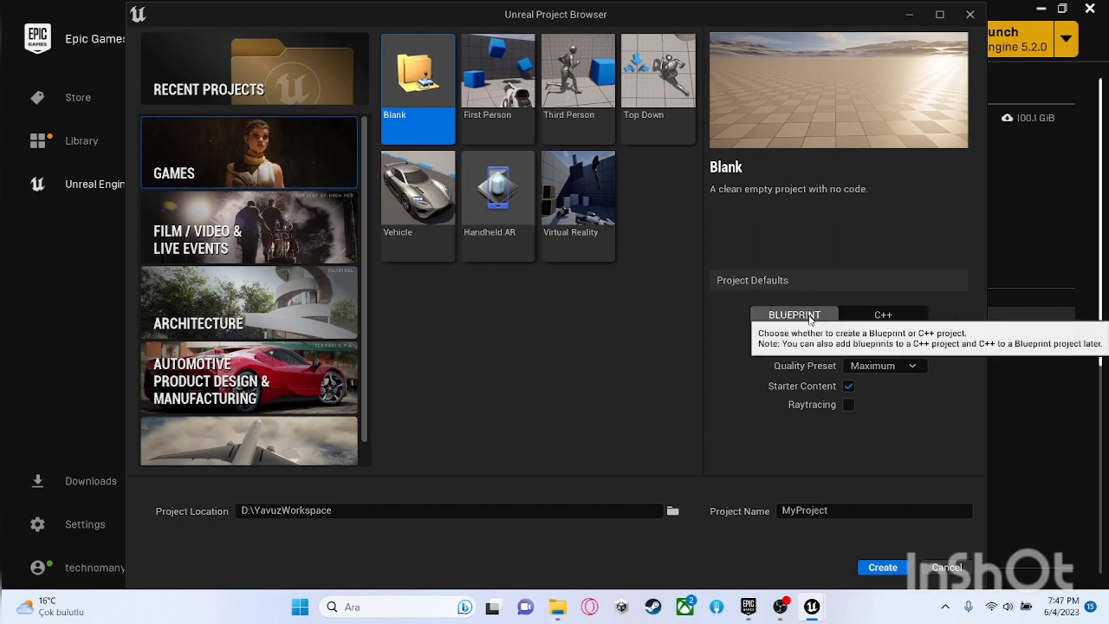
pyautogui.click(881, 319)
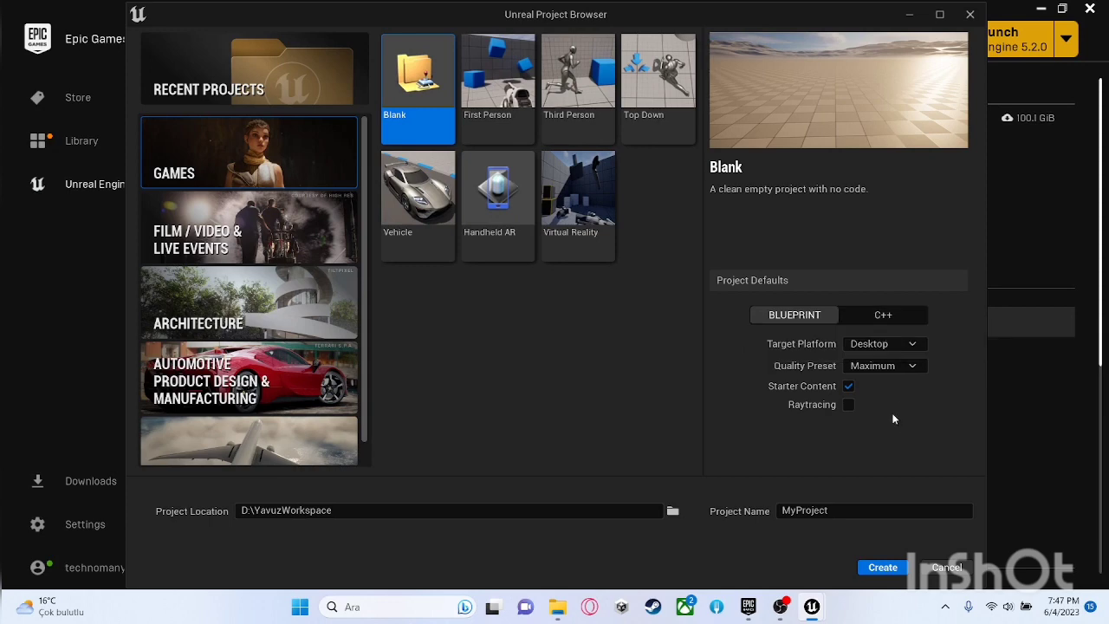
pyautogui.click(883, 314)
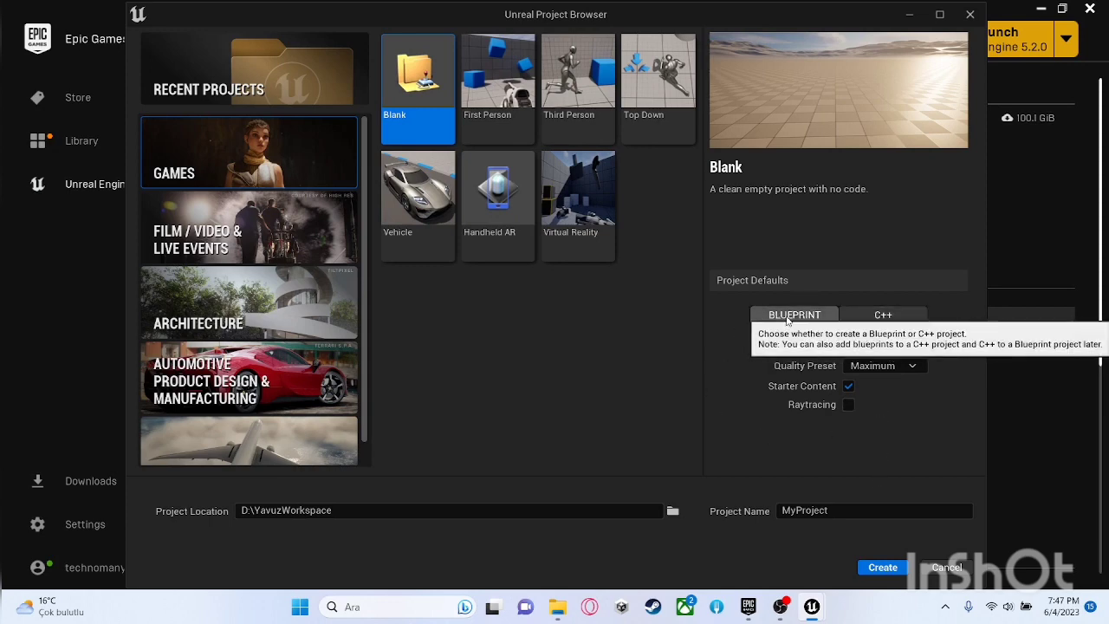
pyautogui.click(788, 316)
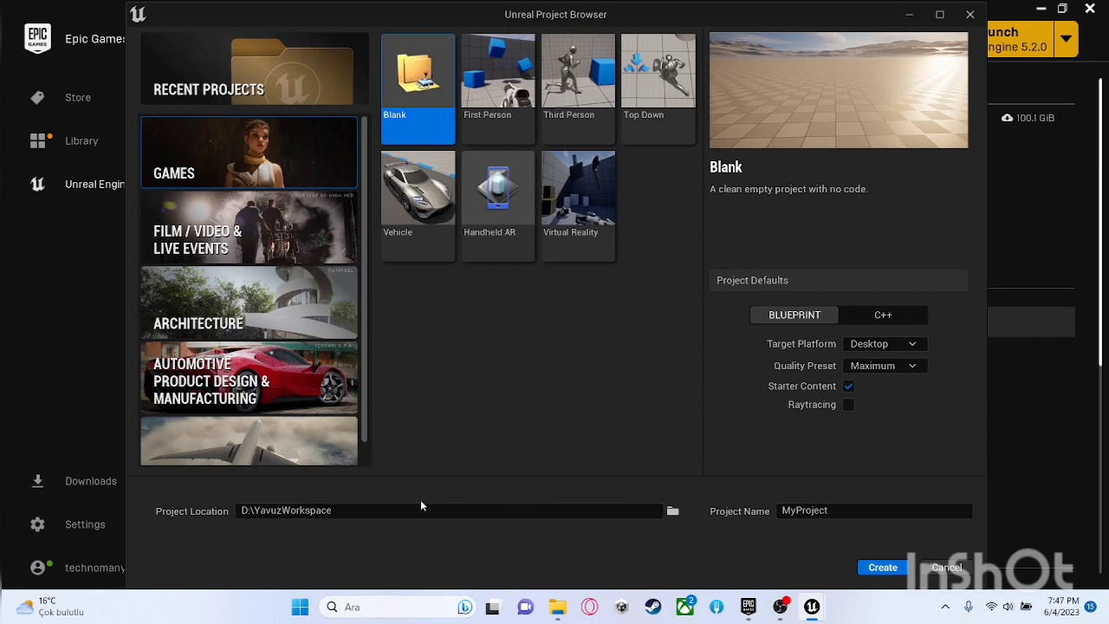
pyautogui.click(840, 511)
pyautogui.doubleClick(840, 511)
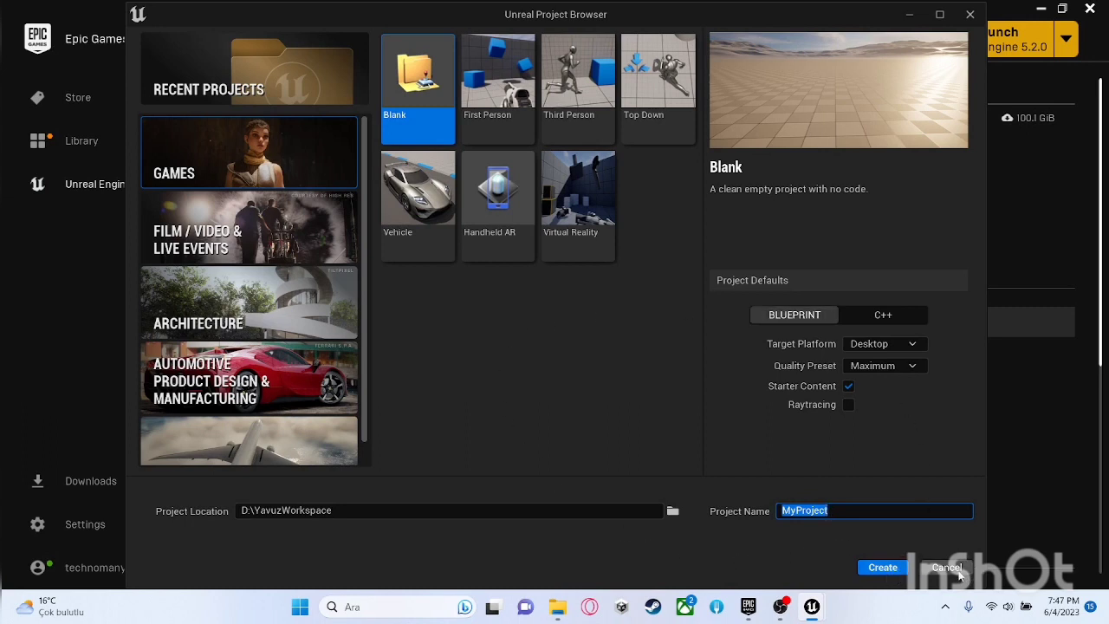
pyautogui.click(959, 571)
# Step: Switch to the open UE_Examples project in Unreal Editor and delete the Cube actor from the level
pyautogui.moveTo(811, 606)
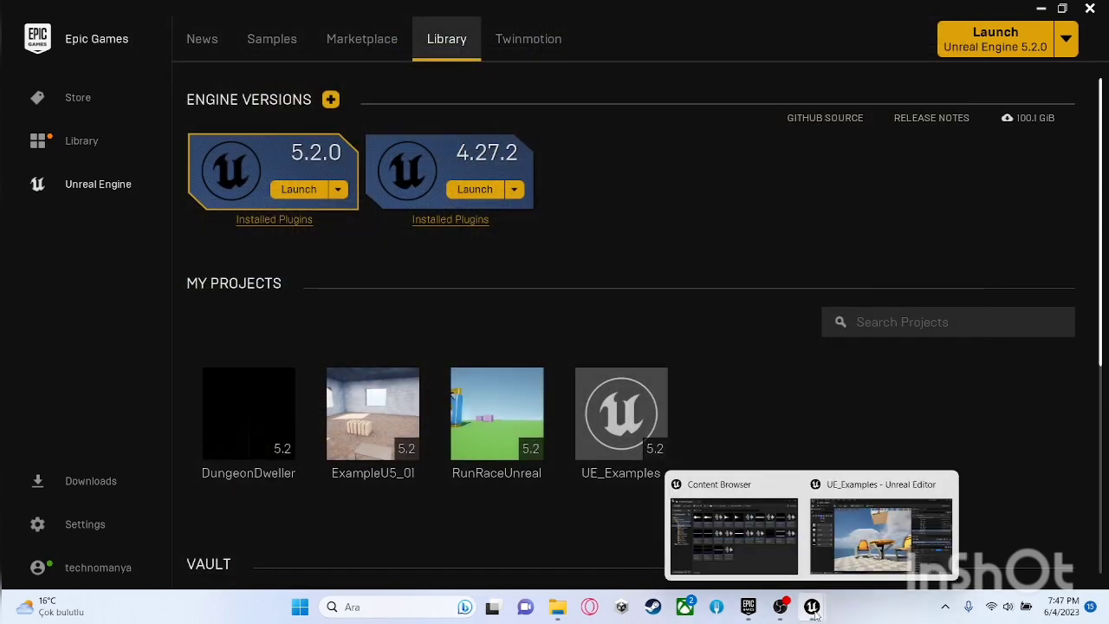
pyautogui.click(841, 556)
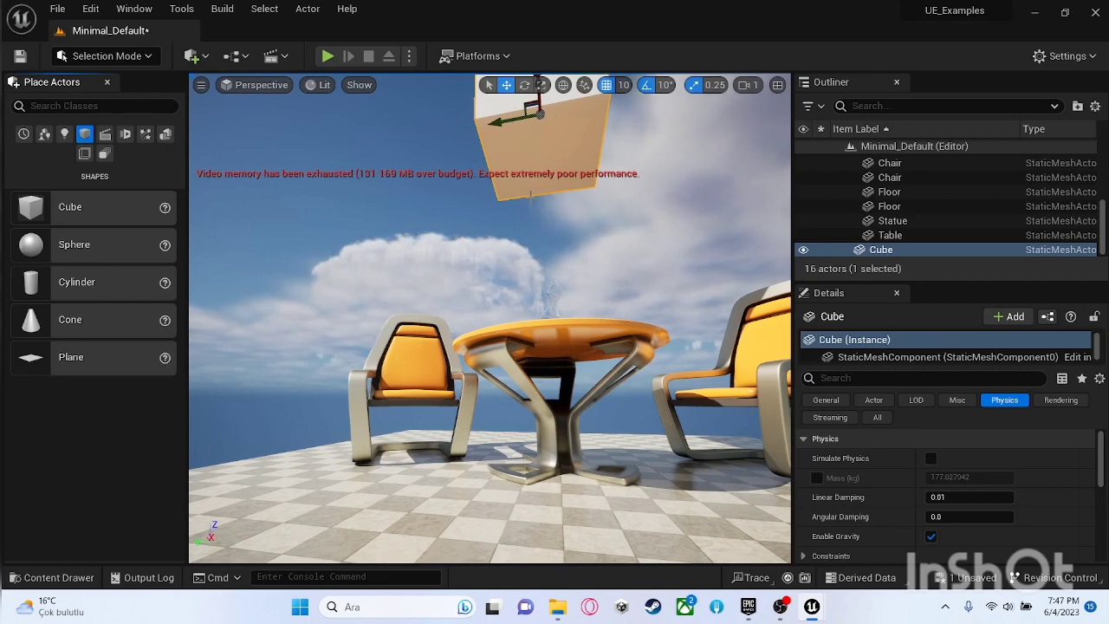
pyautogui.moveTo(527, 253); pyautogui.dragTo(579, 317, button='right')
pyautogui.click(900, 250)
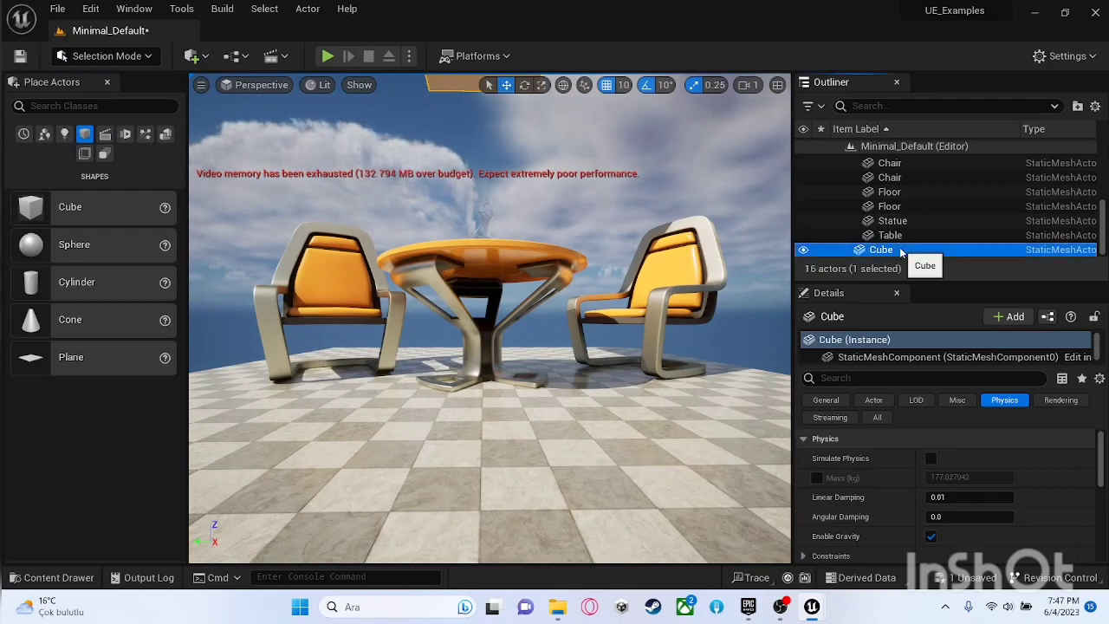
pyautogui.press('Delete')
# Step: Fly the viewport camera back and around to view the whole floor with the table and chairs
pyautogui.moveTo(586, 164); pyautogui.dragTo(622, 220, button='right')
pyautogui.press('s')
pyautogui.press('s')
pyautogui.press('a')
pyautogui.press('w')
pyautogui.press('s')
pyautogui.press('w')
pyautogui.press('s')
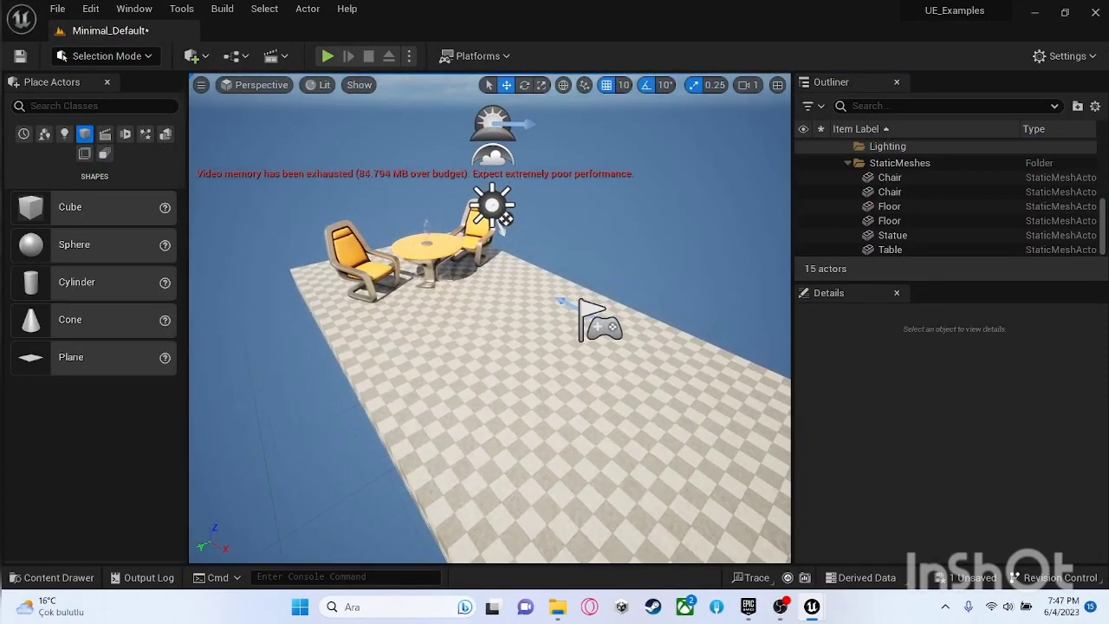
# Step: Close the Place Actors panel to give the viewport more room
pyautogui.click(107, 82)
pyautogui.moveTo(454, 214)
pyautogui.mouseDown(button='right')
pyautogui.moveTo(350, 145)
pyautogui.moveTo(368, 186)
pyautogui.moveTo(446, 187)
pyautogui.moveTo(457, 209)
pyautogui.mouseUp(button='right')
pyautogui.moveTo(168, 526)
pyautogui.mouseDown(button='right')
pyautogui.moveTo(163, 539)
pyautogui.moveTo(151, 514)
pyautogui.mouseUp(button='right')
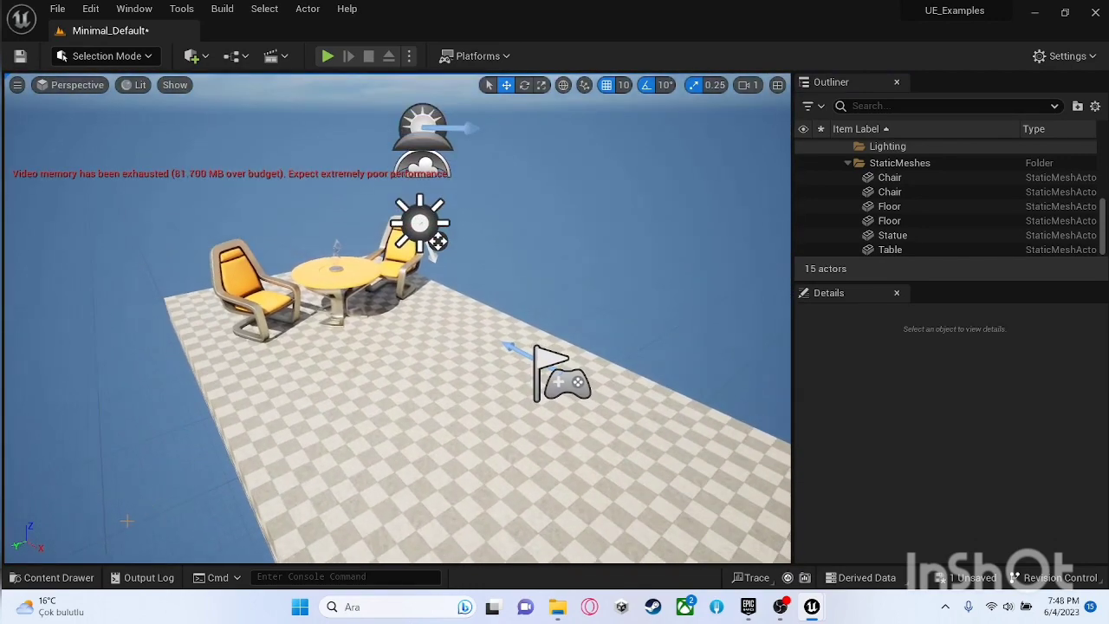
# Step: Browse the StarterContent folders Maps, Blueprints, Audio, Particles and Materials in the Content Drawer, and close the drawer
pyautogui.click(63, 579)
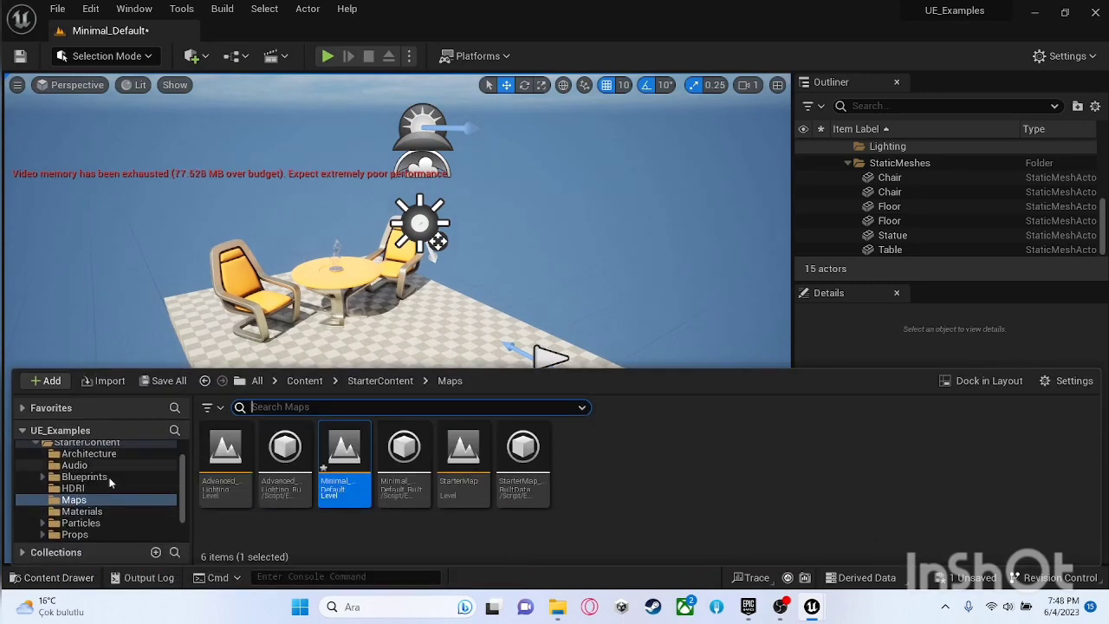
pyautogui.click(73, 503)
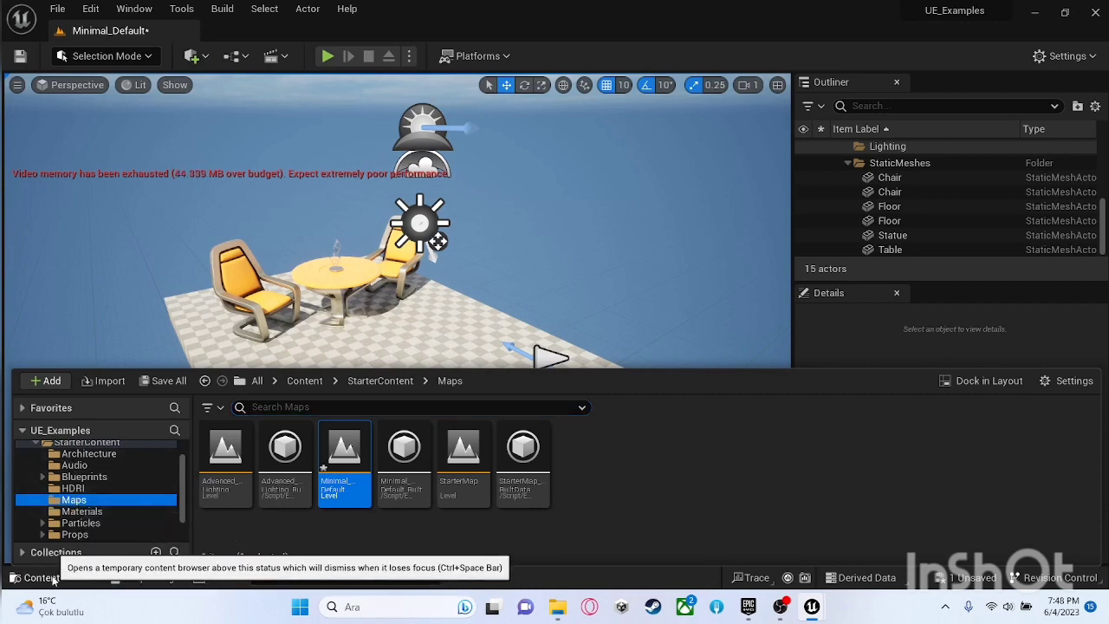
pyautogui.scroll(2, 74, 496)
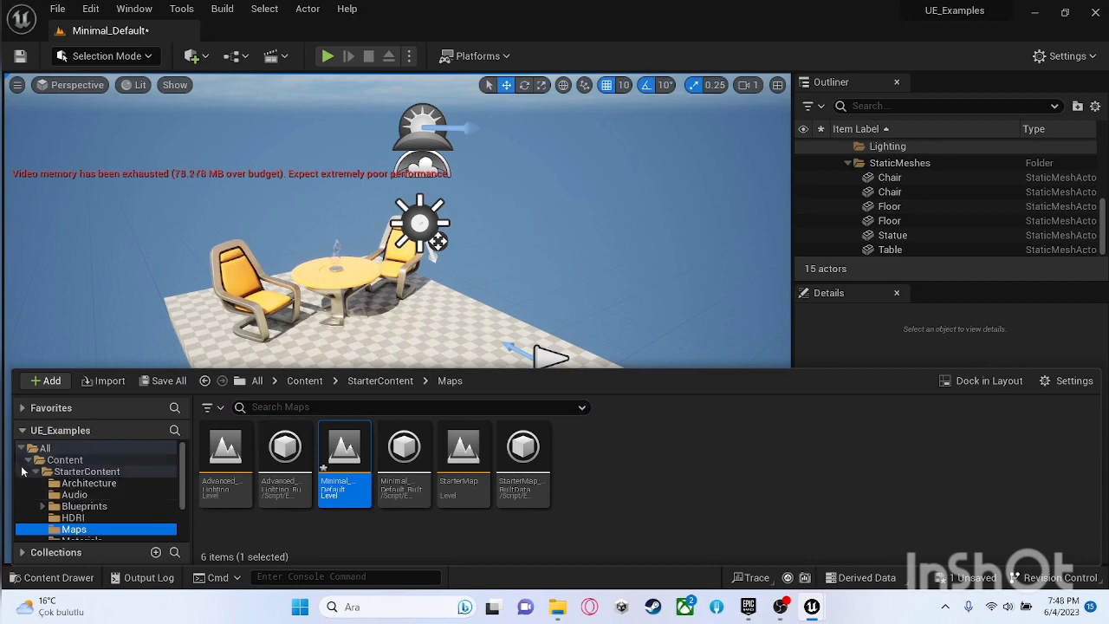
pyautogui.scroll(-2, 64, 488)
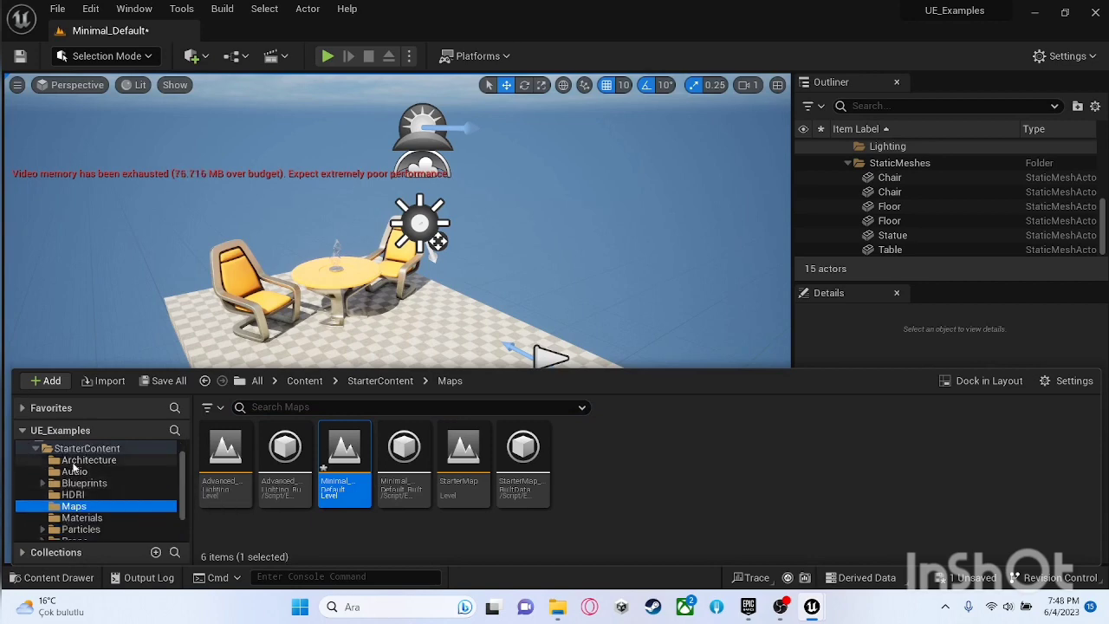
pyautogui.click(80, 482)
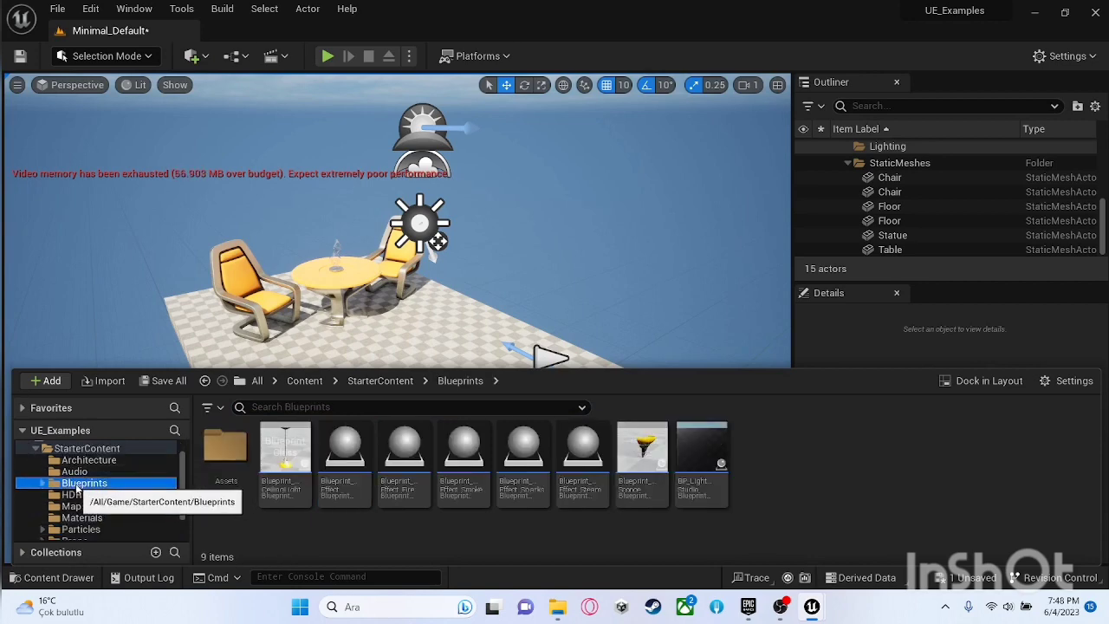
pyautogui.click(74, 472)
pyautogui.scroll(-2, 85, 527)
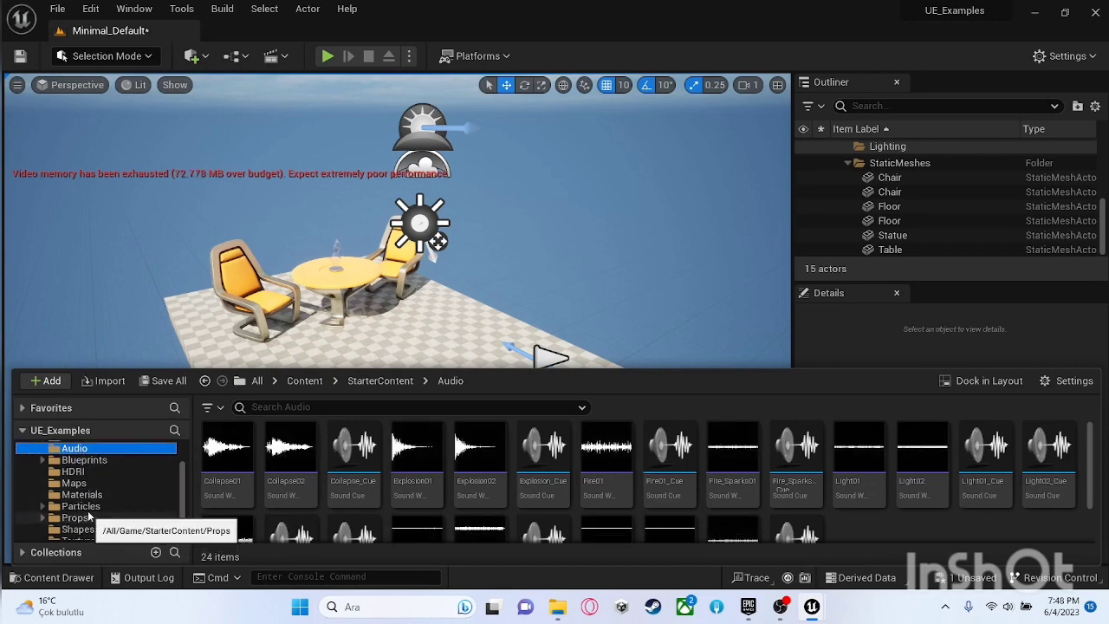
pyautogui.click(79, 506)
pyautogui.click(91, 495)
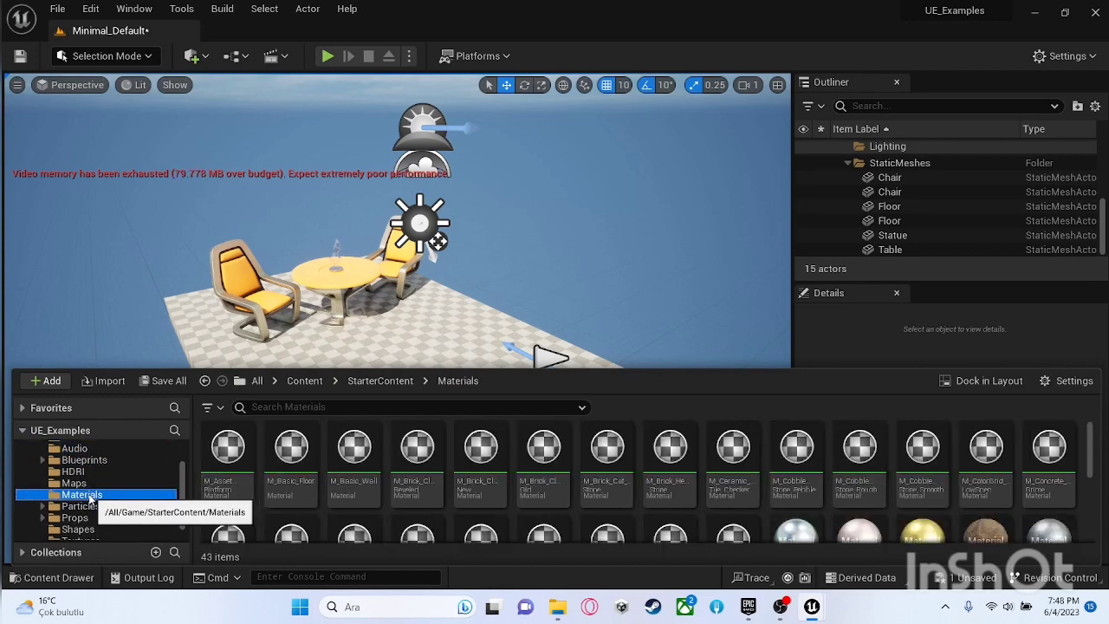
pyautogui.click(75, 483)
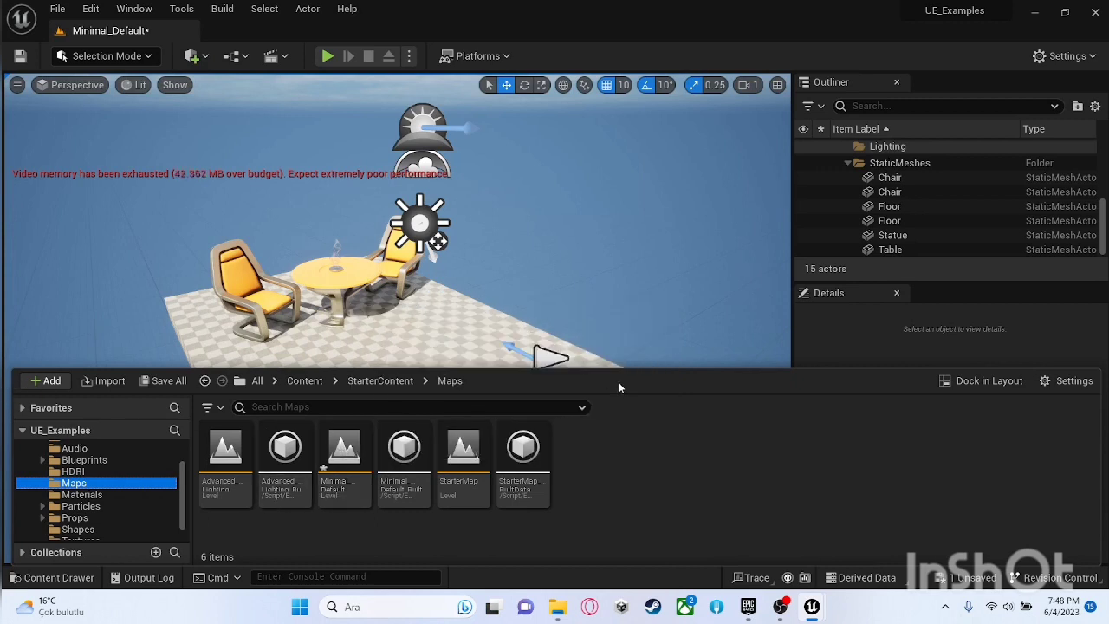
pyautogui.click(619, 387)
pyautogui.click(606, 48)
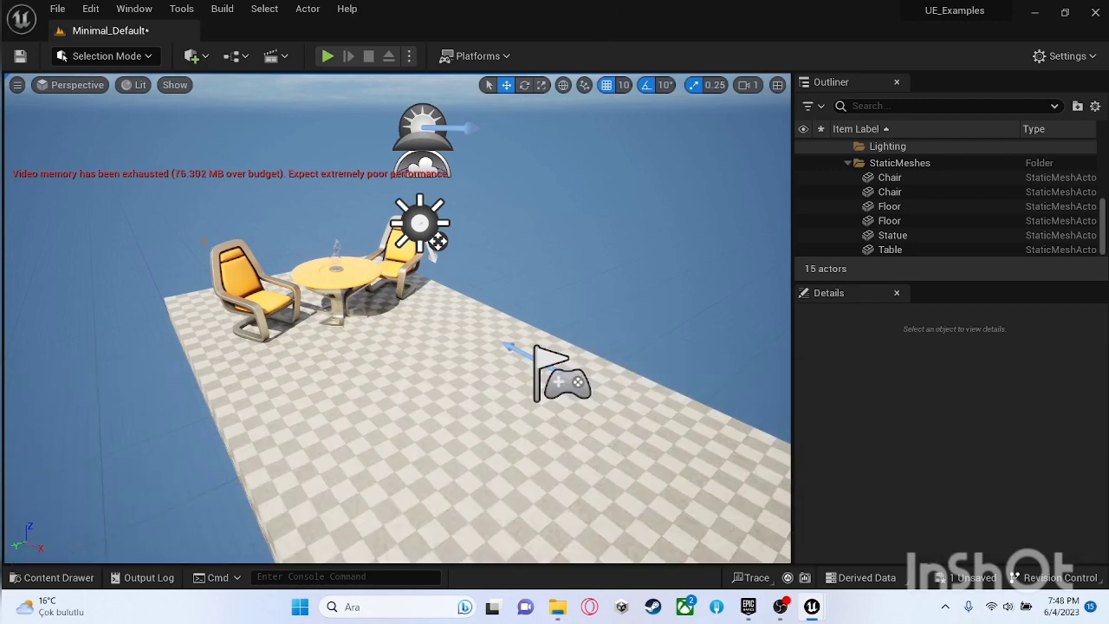
# Step: Enlarge the Outliner's height over the Details panel and show the start of the actor list
pyautogui.moveTo(401, 351); pyautogui.dragTo(409, 315, button='right')
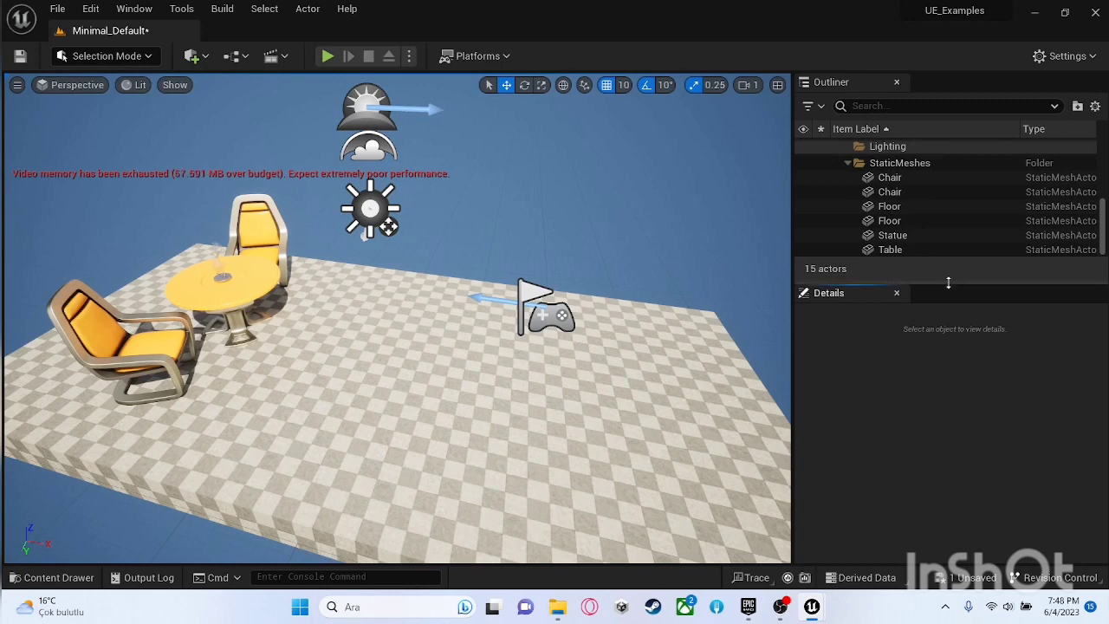
pyautogui.moveTo(949, 284); pyautogui.dragTo(950, 333)
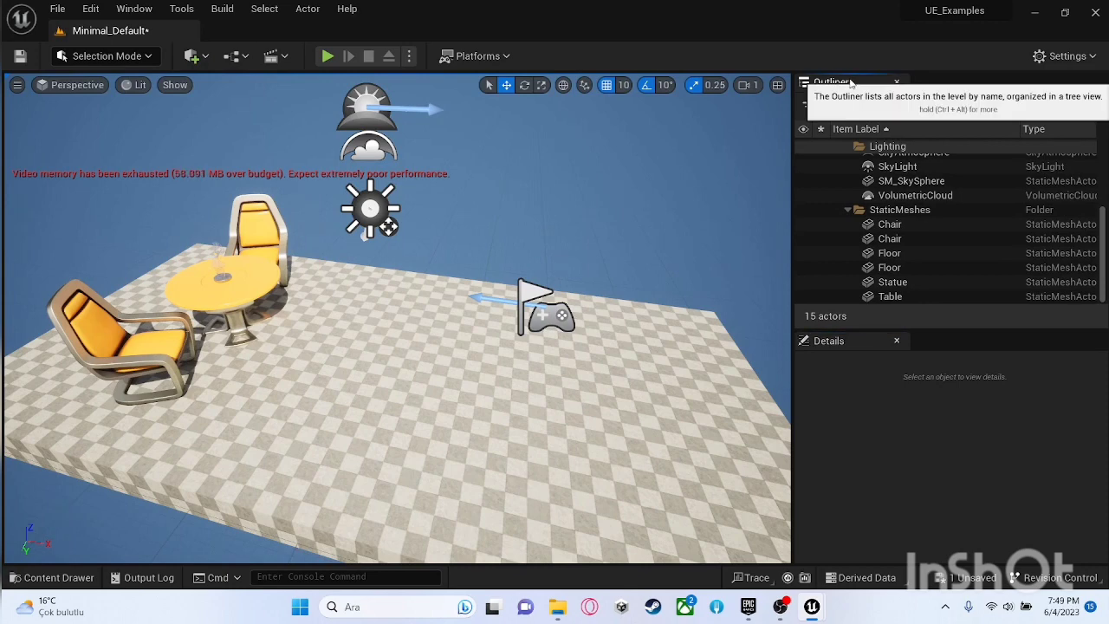
pyautogui.scroll(5, 942, 224)
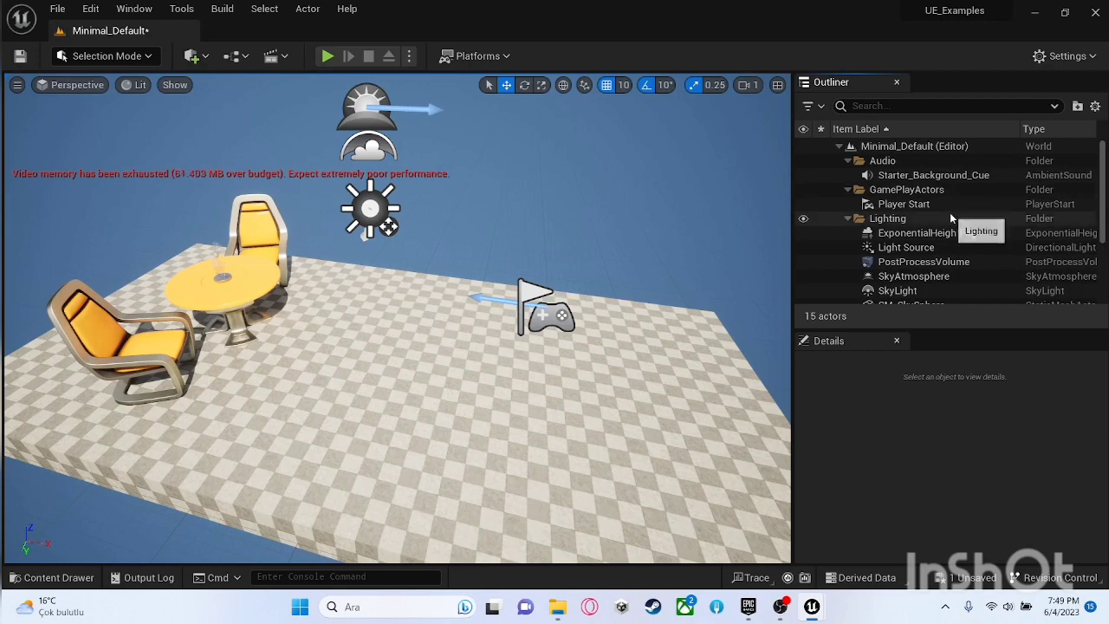
# Step: Select the Player Start actor in the GamePlayActors folder and inspect it up close in the level
pyautogui.click(926, 194)
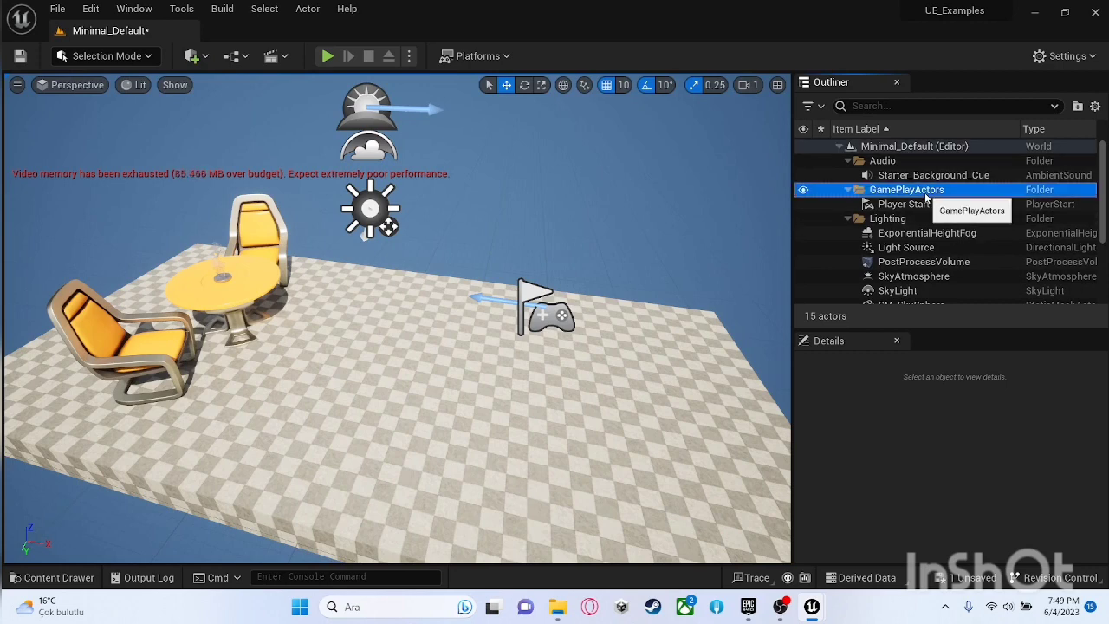
pyautogui.click(920, 207)
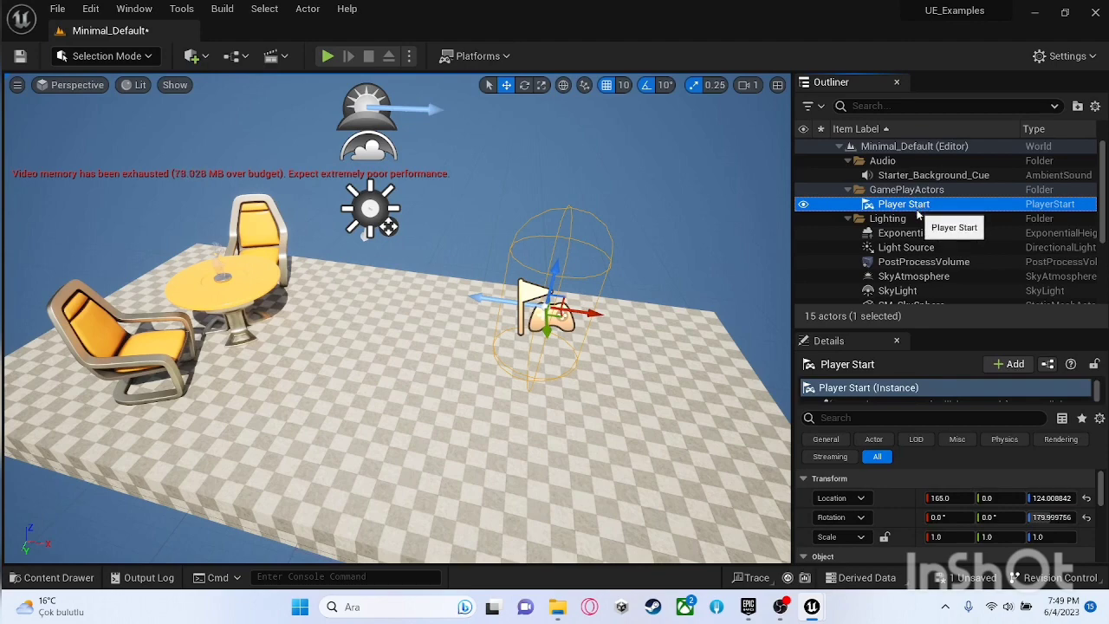
pyautogui.press('w')
pyautogui.moveTo(558, 329); pyautogui.dragTo(617, 234, button='right')
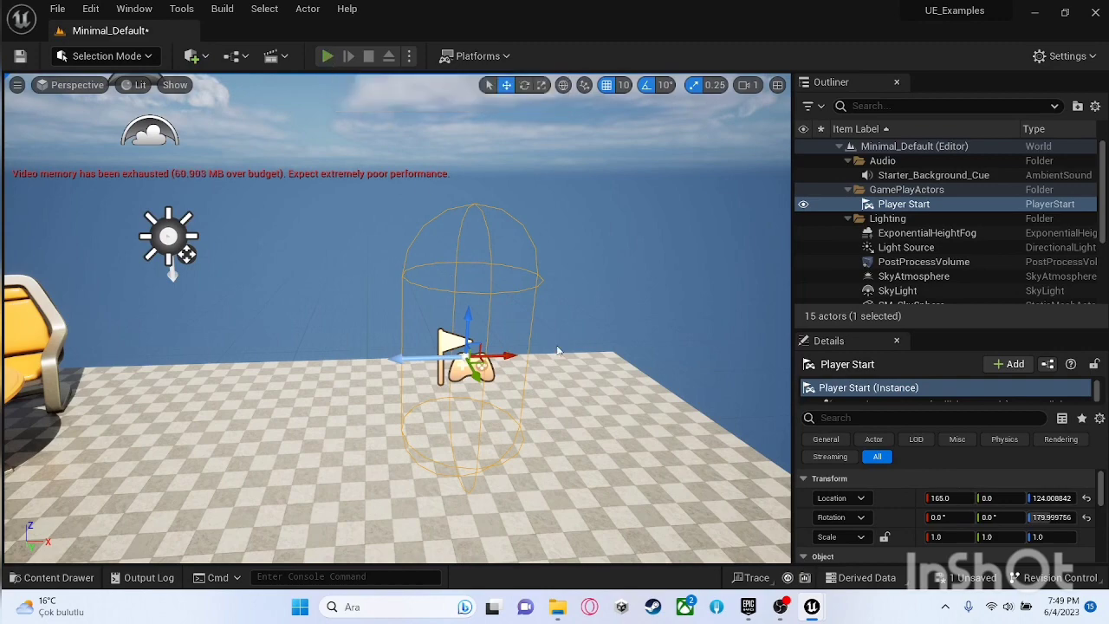
# Step: Play the level in the editor, move around the table and chairs, and stop the play session
pyautogui.hotkey('alt', 'p')
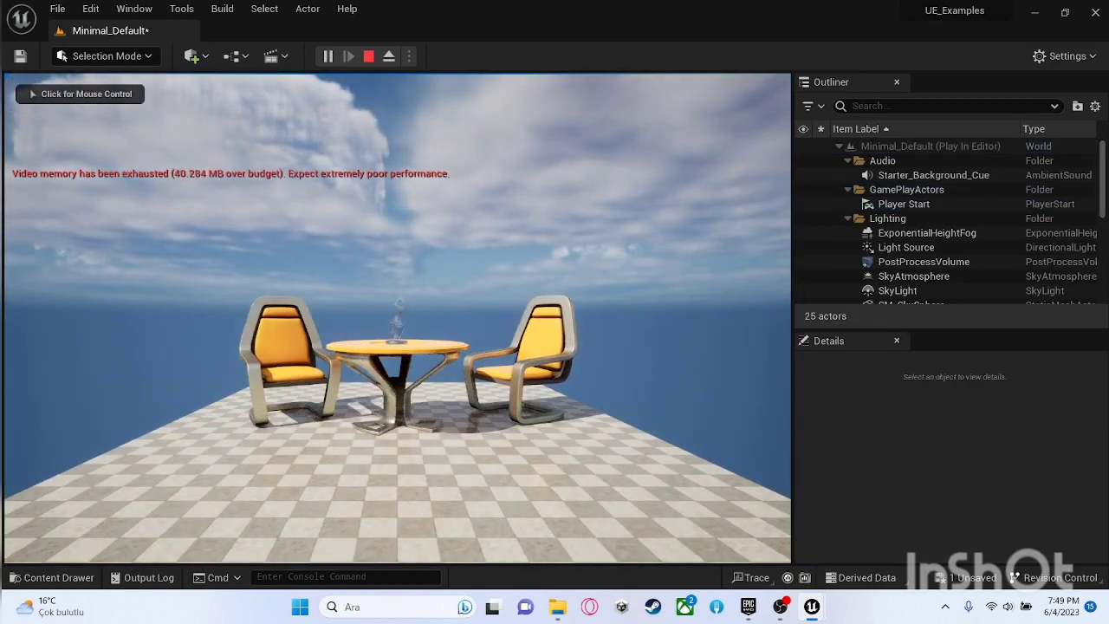
pyautogui.click(397, 318)
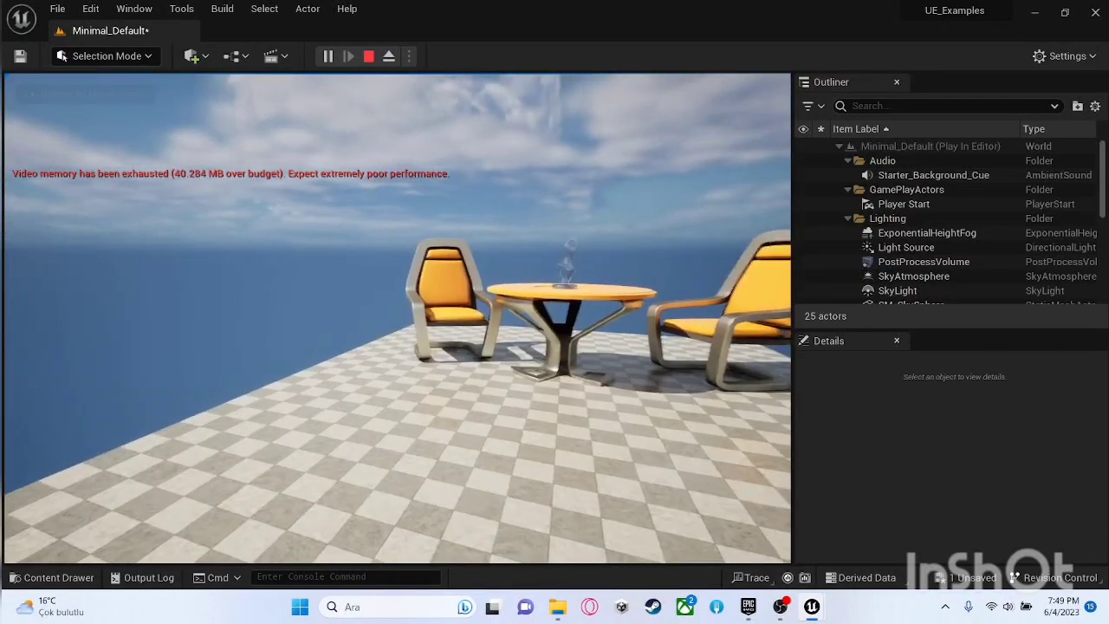
pyautogui.press('w')
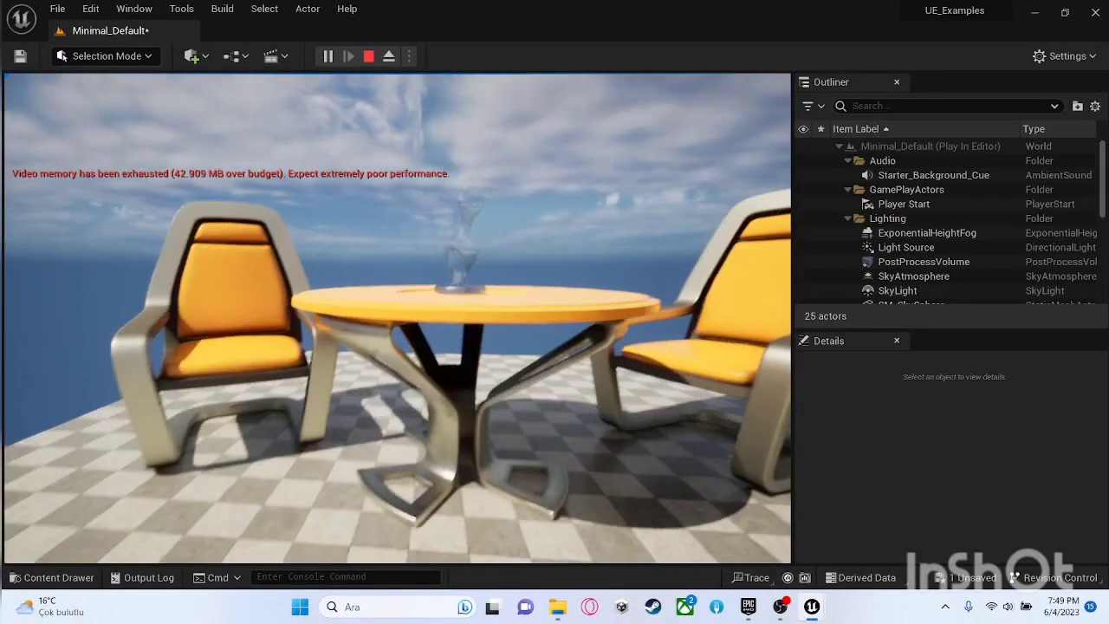
pyautogui.press('s')
pyautogui.press('a')
pyautogui.press('d')
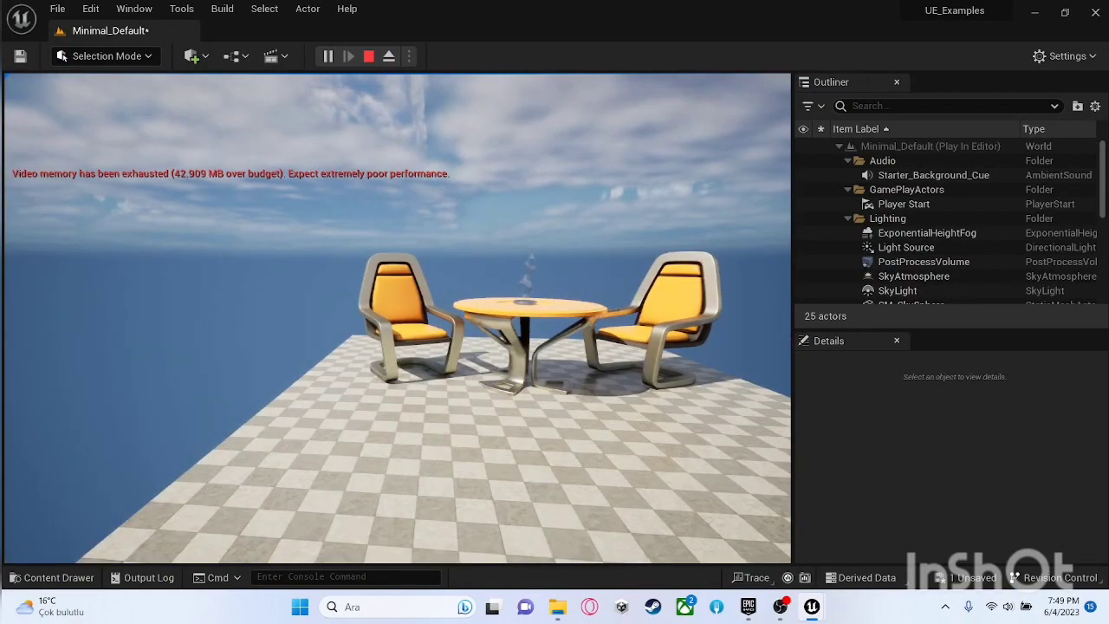
pyautogui.press('Escape')
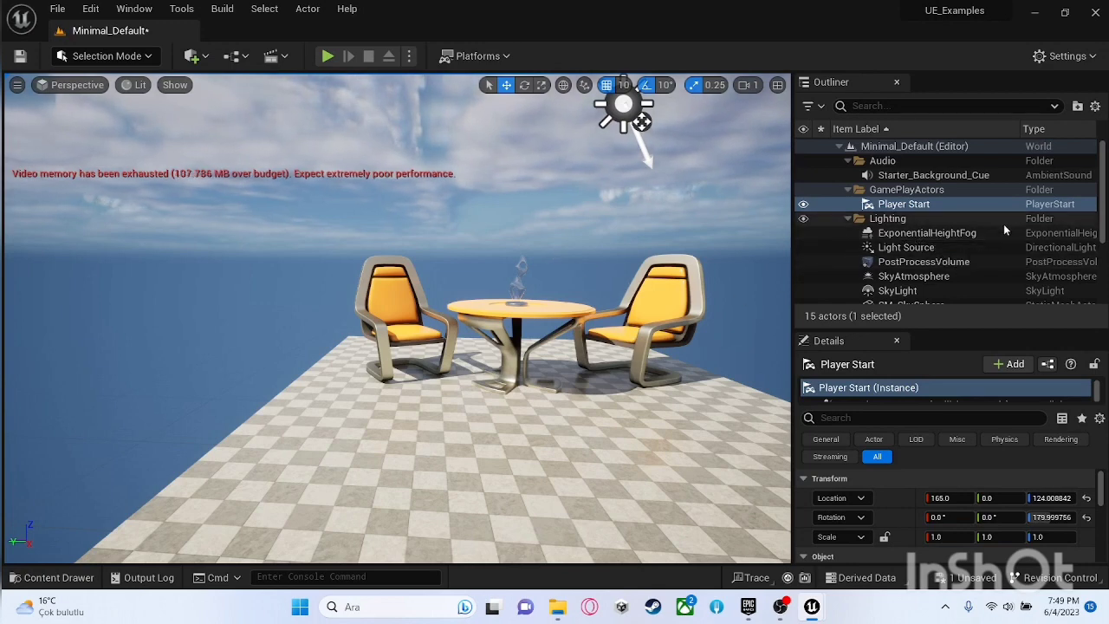
# Step: Select the first Chair and the first Floor in the StaticMeshes folder, and inspect the selected floor in the level
pyautogui.scroll(-5, 995, 236)
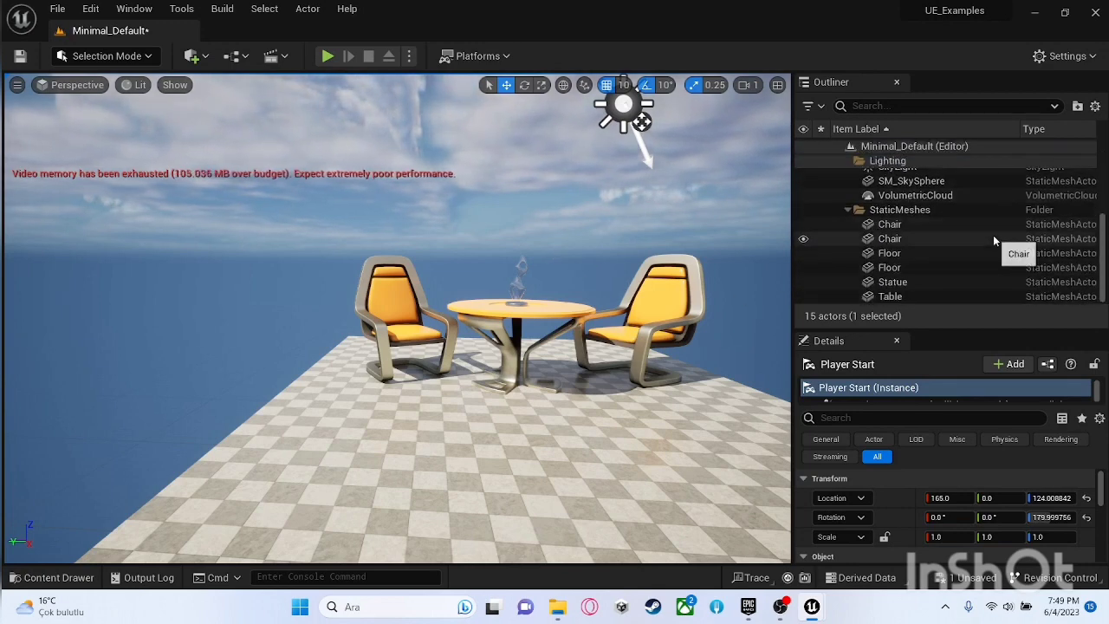
pyautogui.click(924, 223)
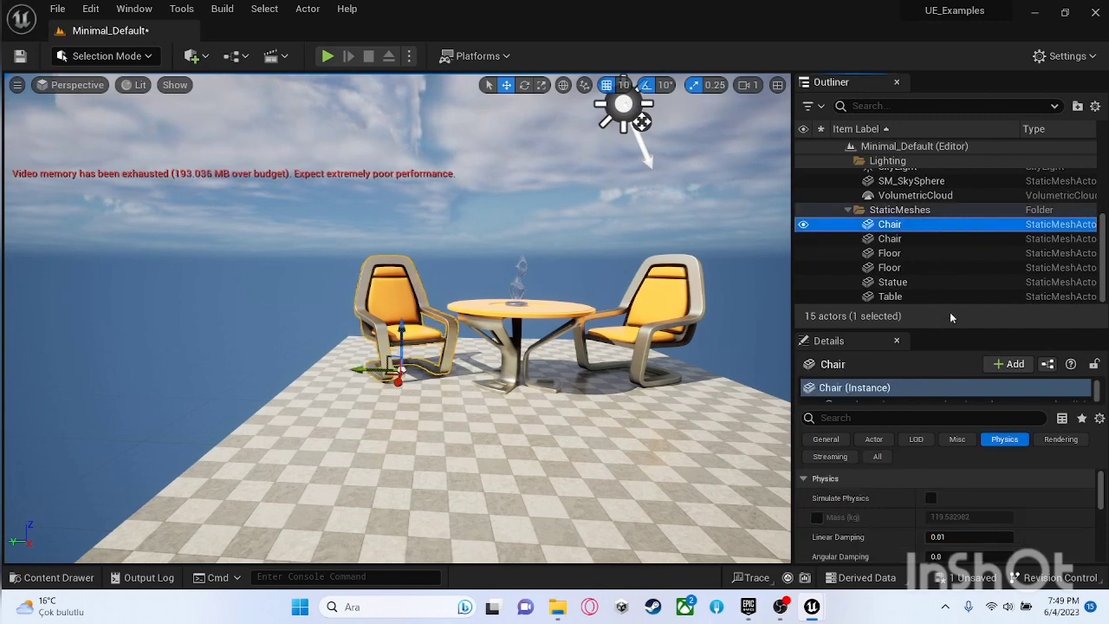
pyautogui.click(915, 254)
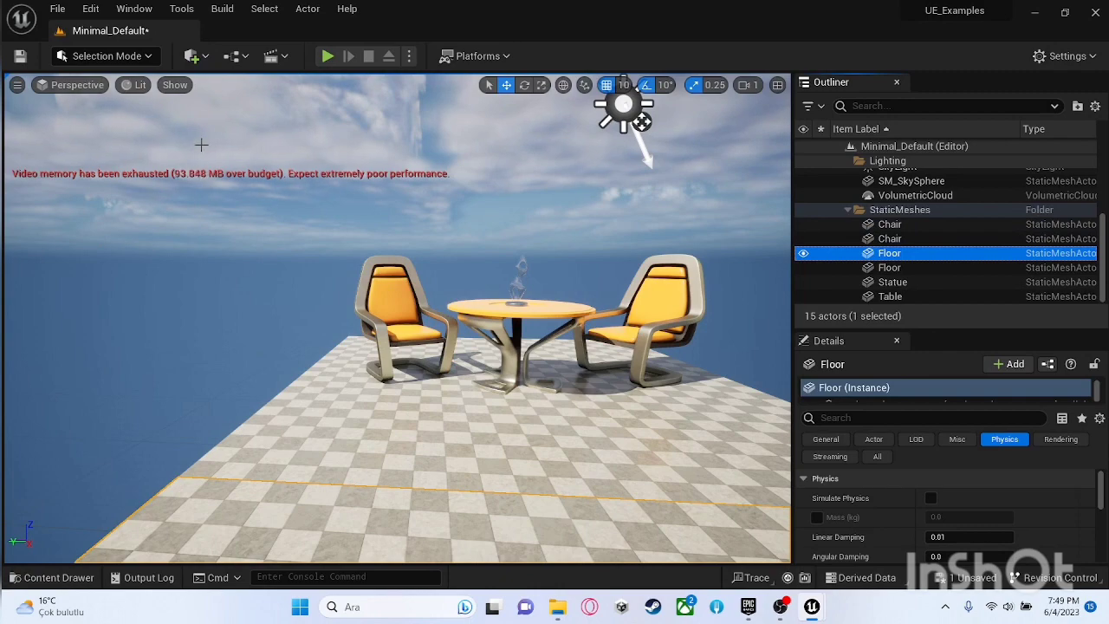
pyautogui.press('s')
pyautogui.moveTo(346, 202); pyautogui.dragTo(347, 236, button='right')
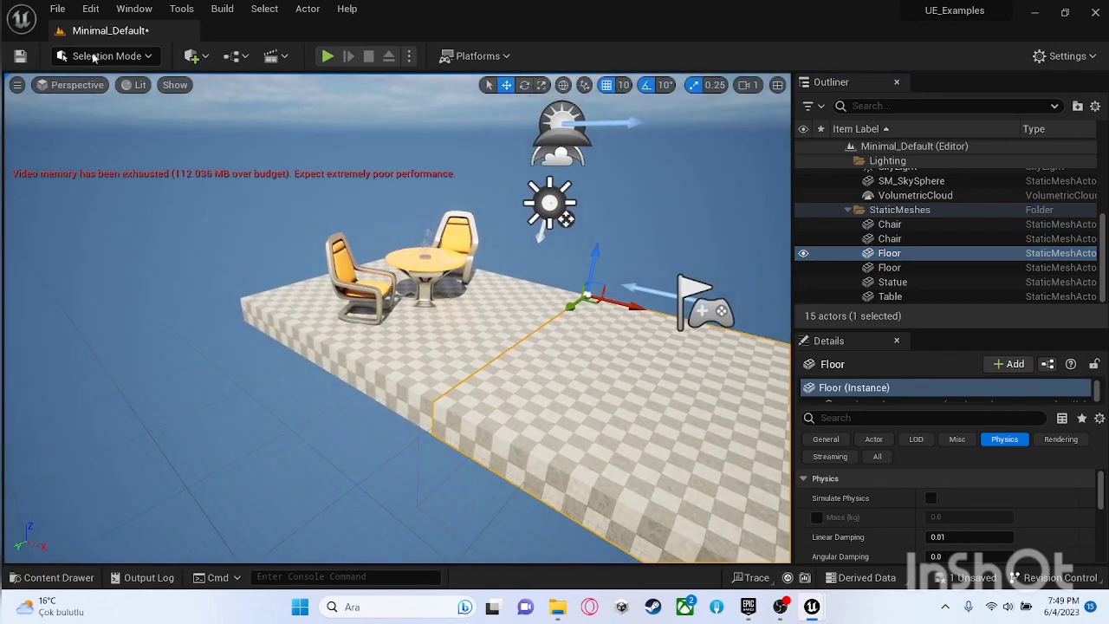
# Step: Look through the quick-add actor categories Media Plate, Visual Effects and Shapes
pyautogui.click(203, 56)
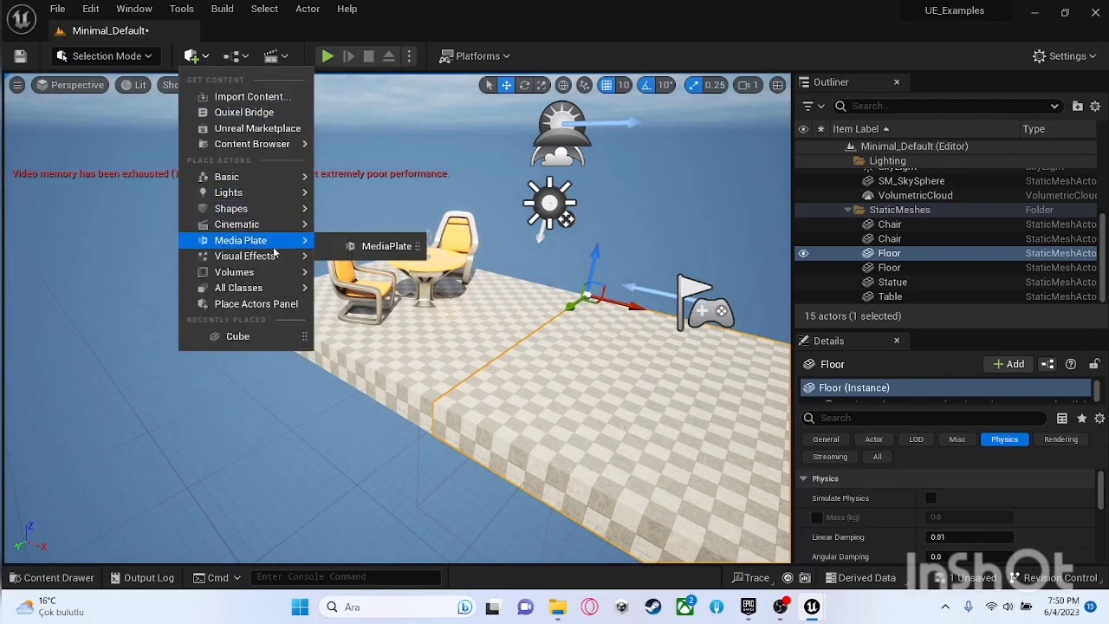
pyautogui.moveTo(275, 256)
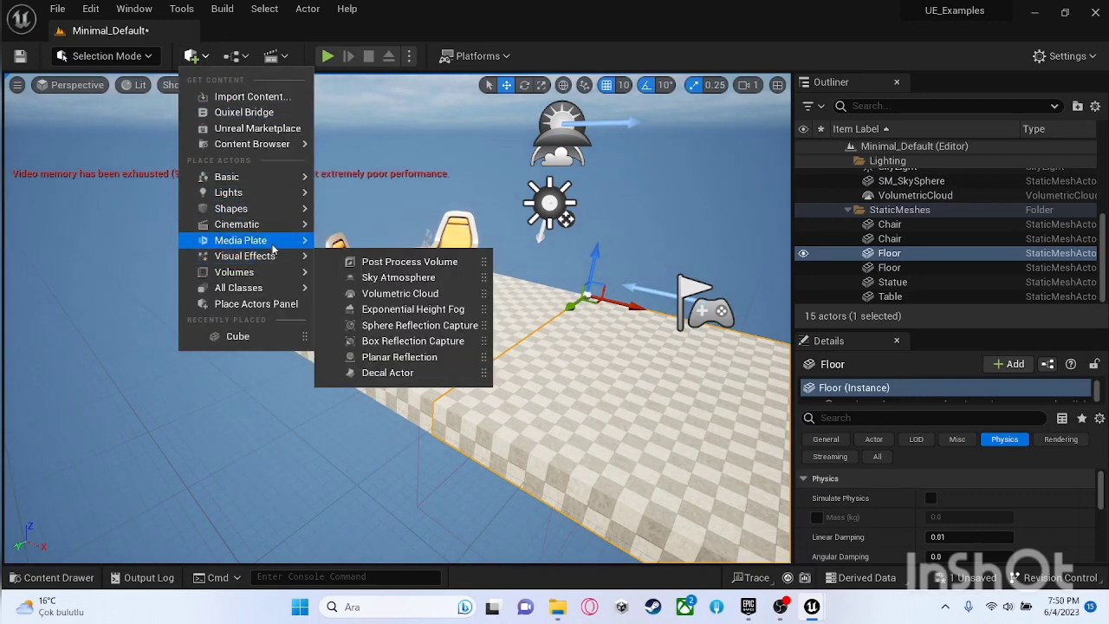
pyautogui.moveTo(269, 214)
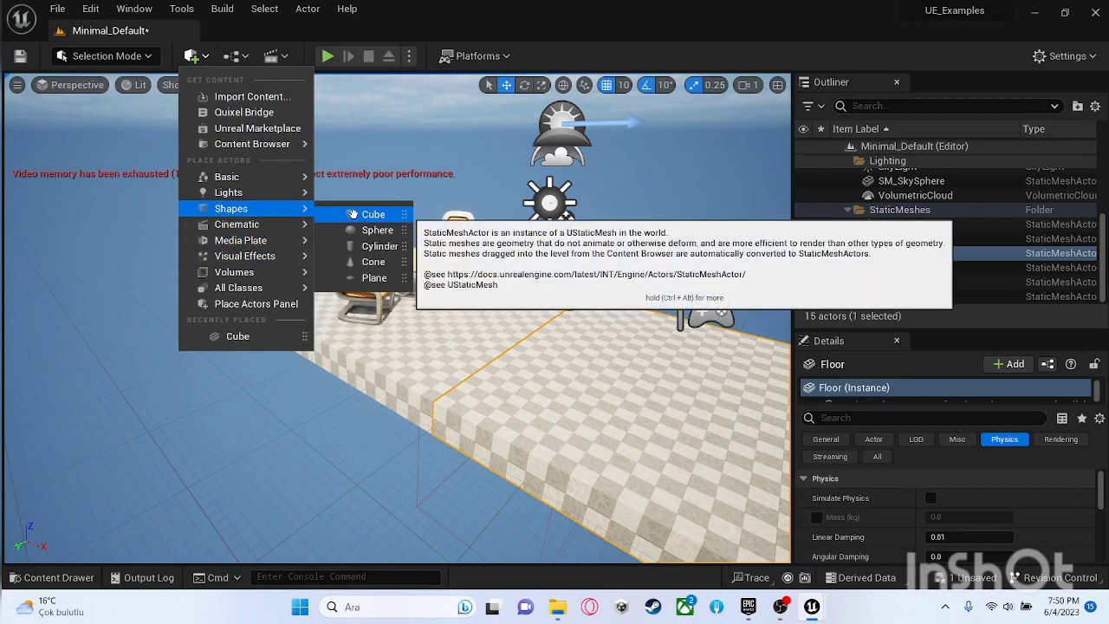
# Step: Show the Place Actors panel, place a Cube from its Shapes category above the table and chairs, and frame it from above
pyautogui.click(134, 9)
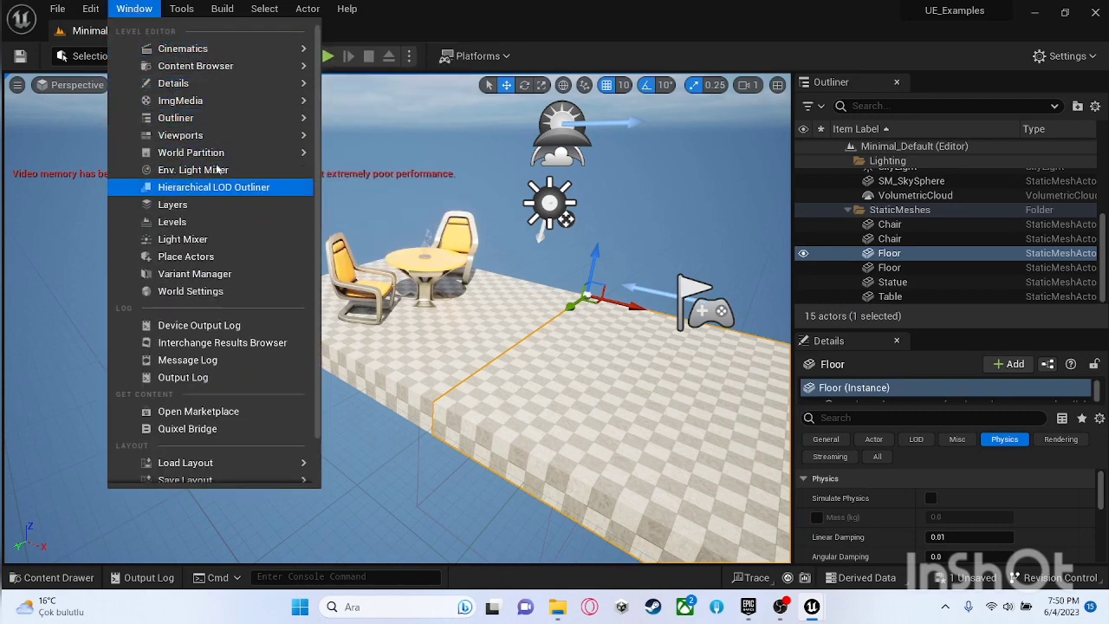
pyautogui.click(233, 257)
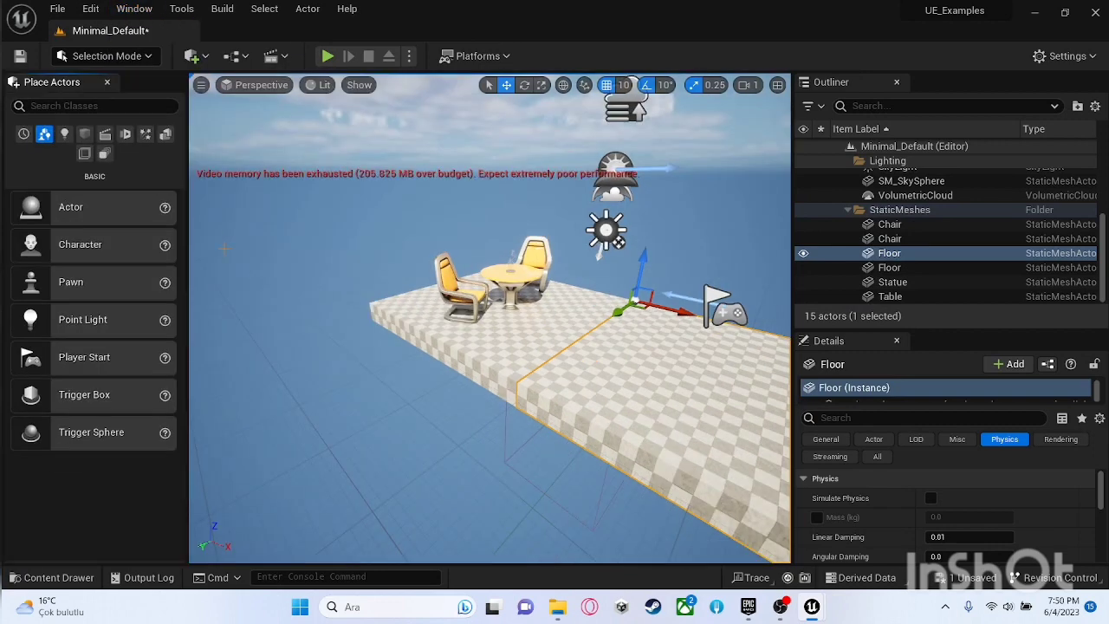
pyautogui.click(84, 133)
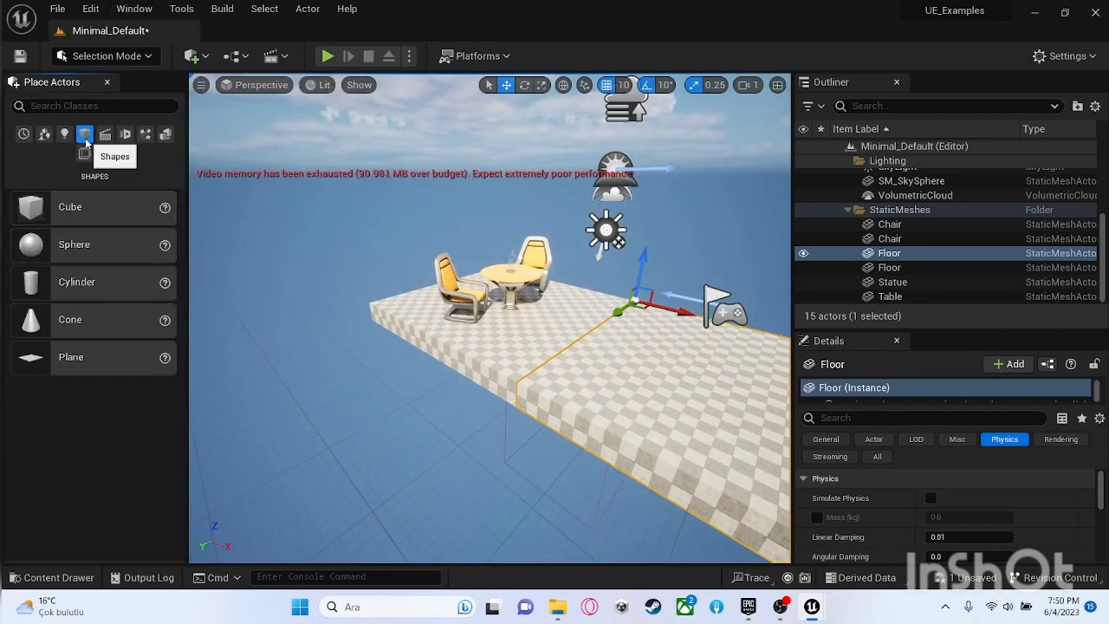
pyautogui.moveTo(78, 208); pyautogui.dragTo(487, 251)
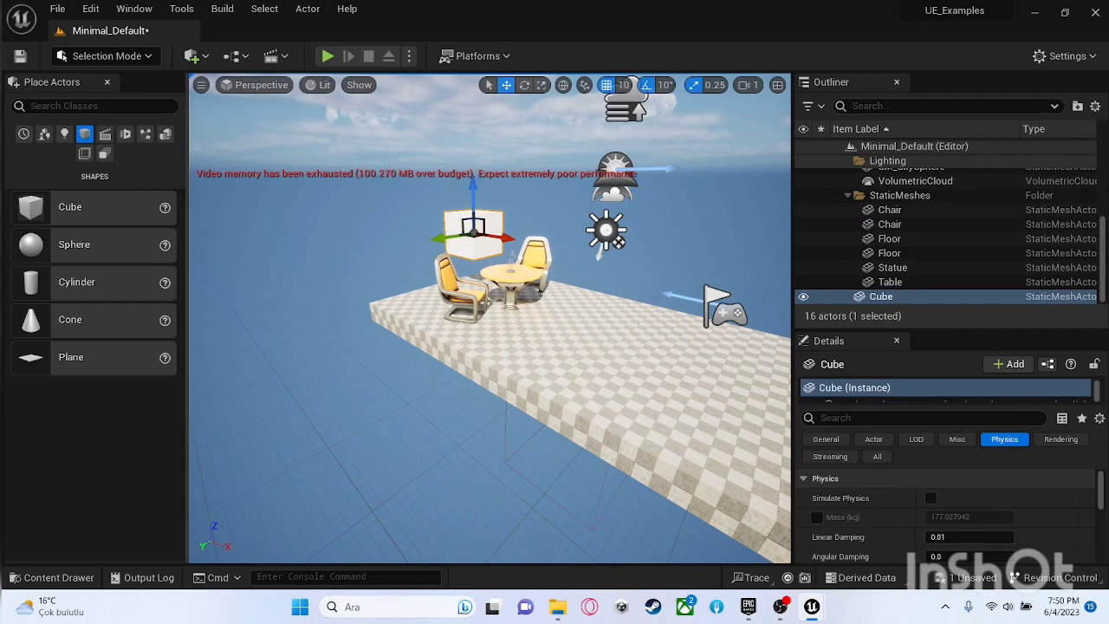
pyautogui.press('f')
pyautogui.moveTo(452, 296); pyautogui.dragTo(456, 292, button='right')
pyautogui.press('w')
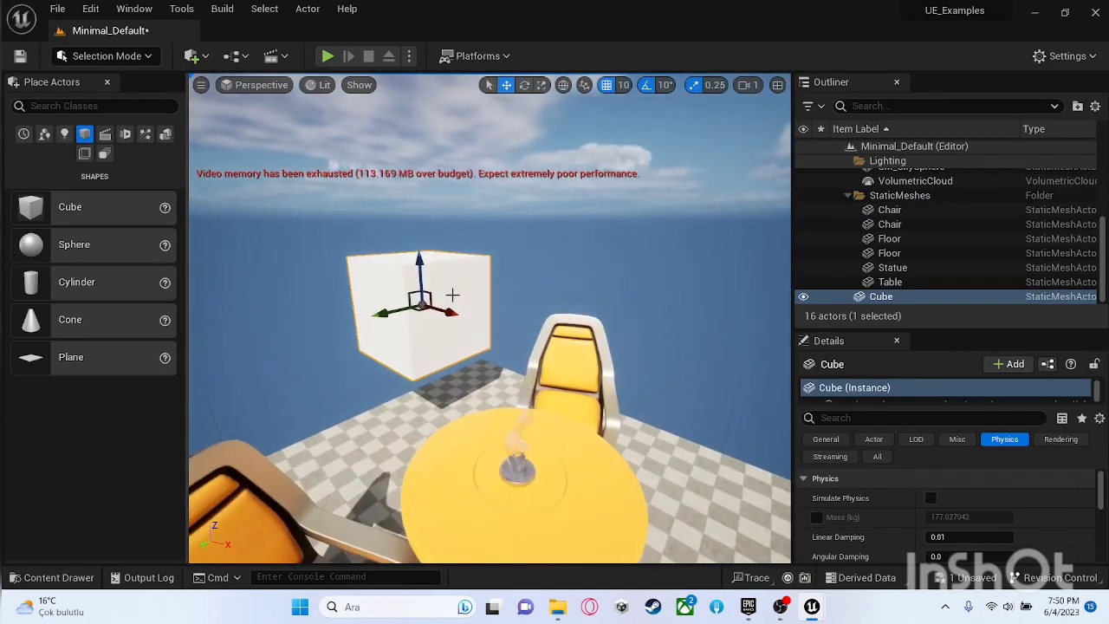
pyautogui.moveTo(418, 259); pyautogui.dragTo(266, 189)
pyautogui.press('s')
pyautogui.moveTo(266, 189); pyautogui.dragTo(335, 228, button='right')
pyautogui.moveTo(340, 241); pyautogui.dragTo(468, 256)
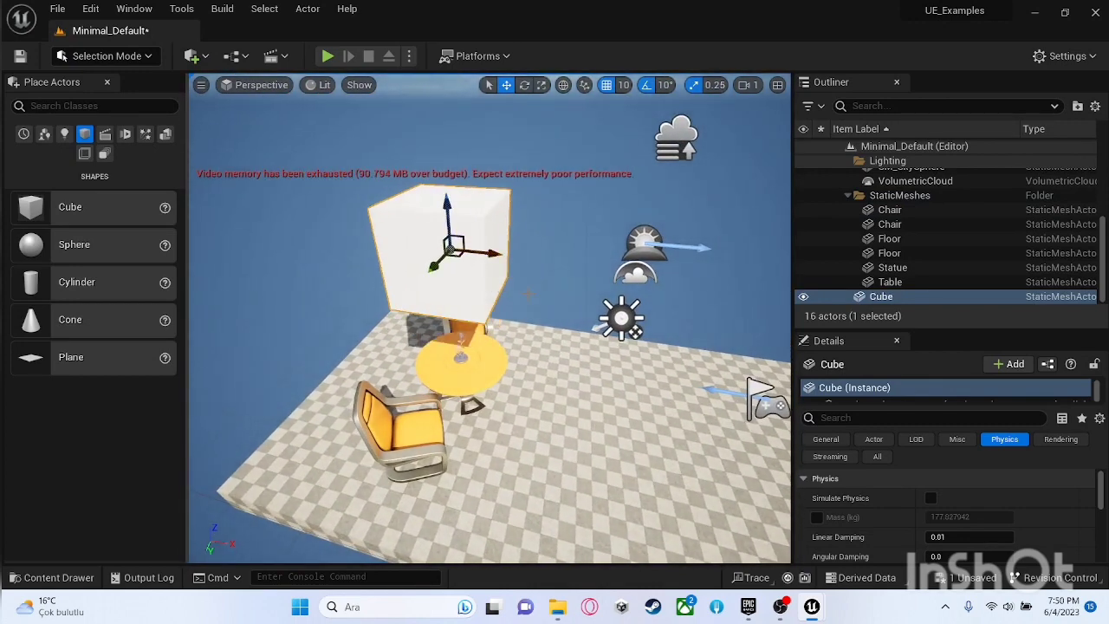
# Step: Try rotating and uniformly scaling the cube, and undo both changes
pyautogui.press('r')
pyautogui.press('e')
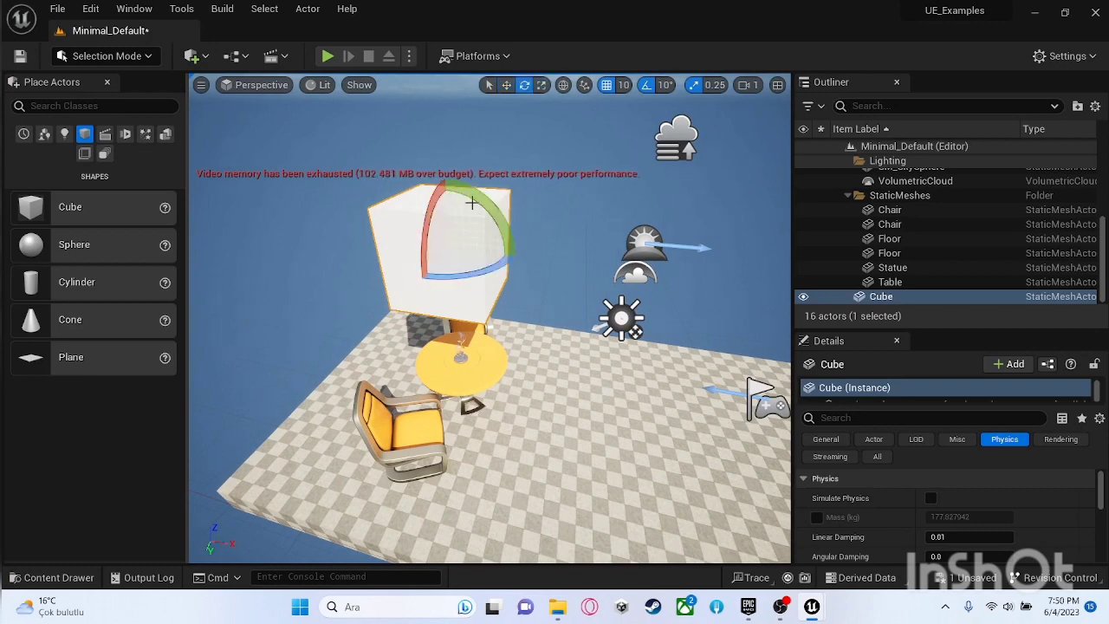
pyautogui.moveTo(497, 211)
pyautogui.mouseDown()
pyautogui.moveTo(519, 260)
pyautogui.moveTo(487, 209)
pyautogui.mouseUp()
pyautogui.press('r')
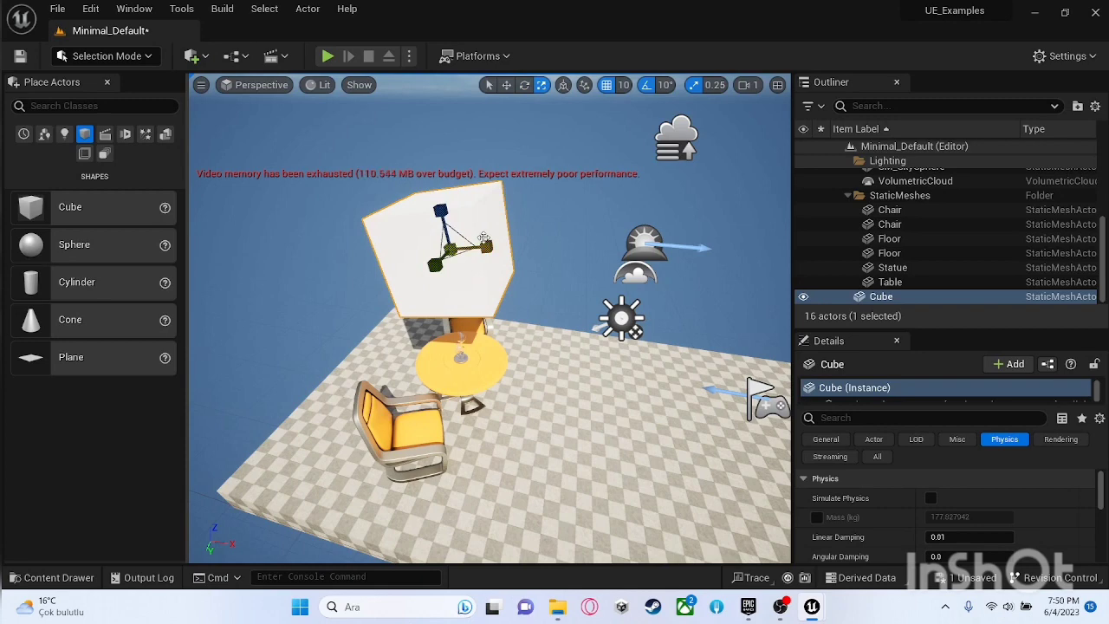
pyautogui.moveTo(448, 250); pyautogui.dragTo(452, 247)
pyautogui.press('Escape')
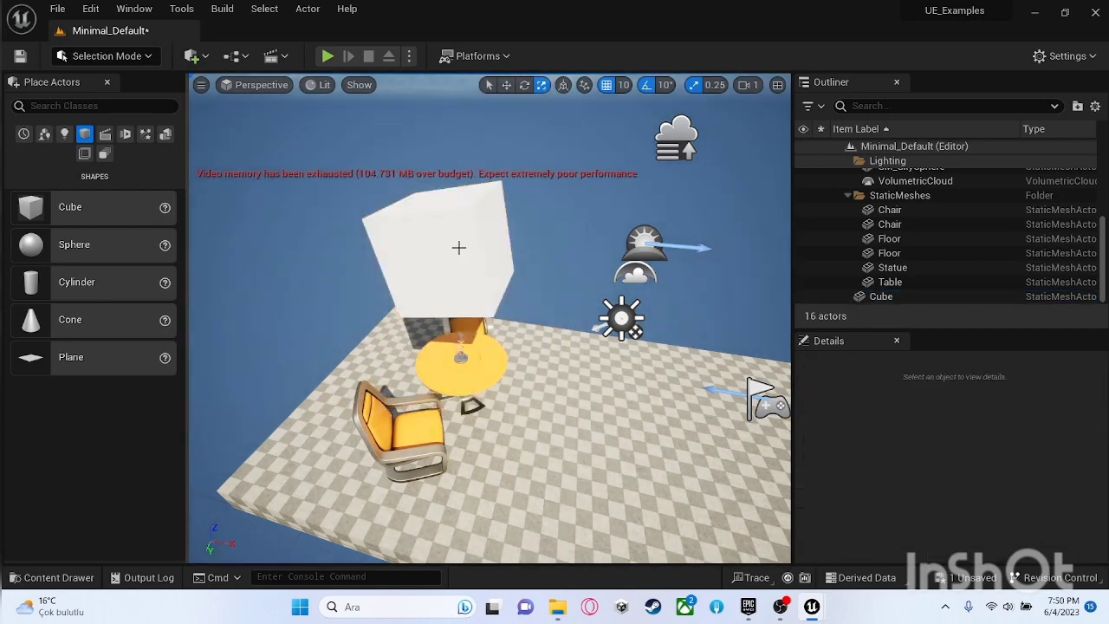
pyautogui.hotkey('ctrl', 'z')
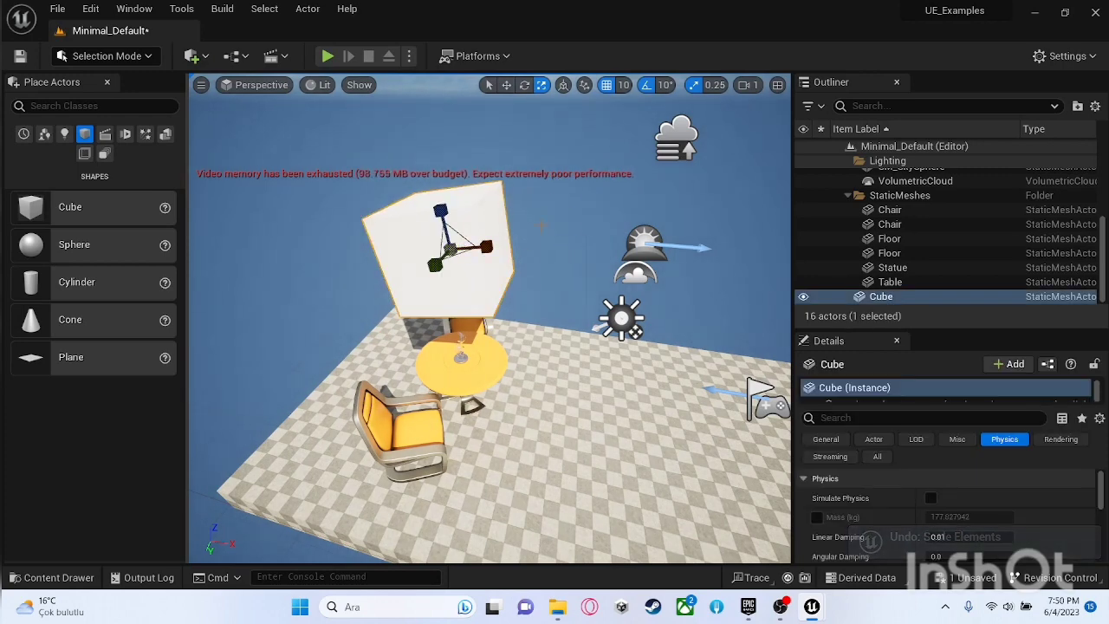
pyautogui.click(579, 230)
pyautogui.hotkey('ctrl', 'z')
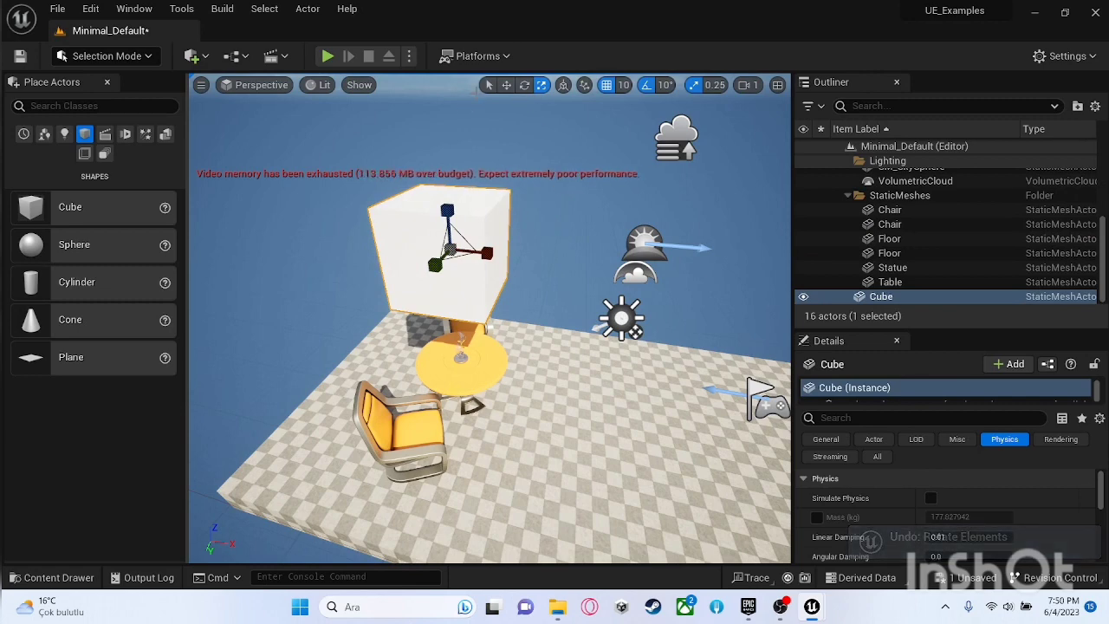
# Step: Switch repeatedly between the translate, rotate and scale gizmos on the cube to compare them
pyautogui.click(507, 85)
pyautogui.click(524, 85)
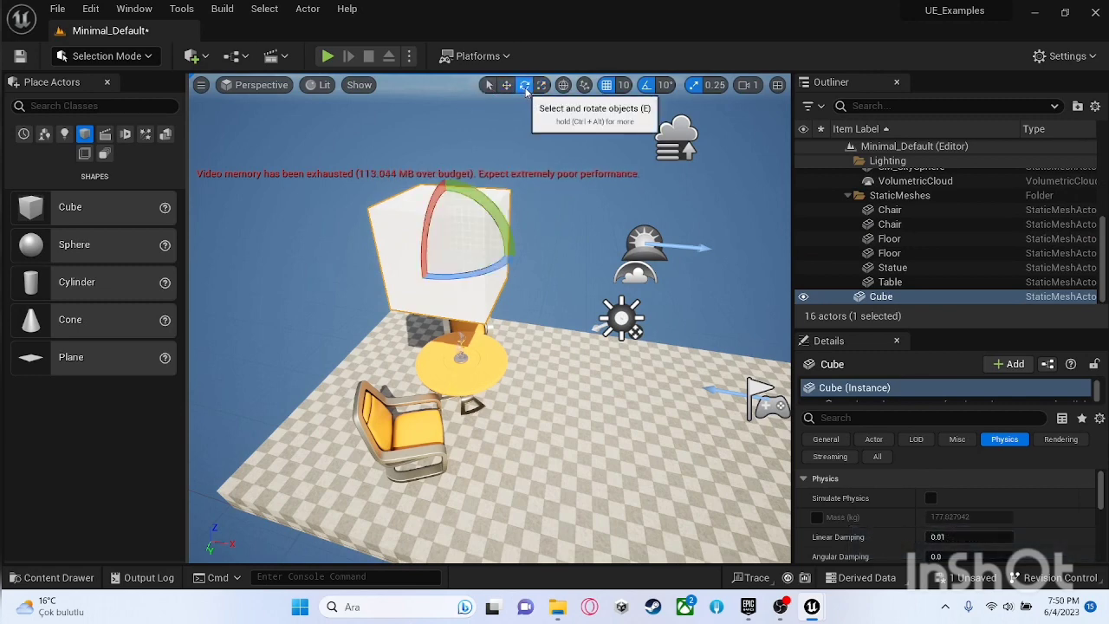
pyautogui.click(542, 88)
pyautogui.click(525, 88)
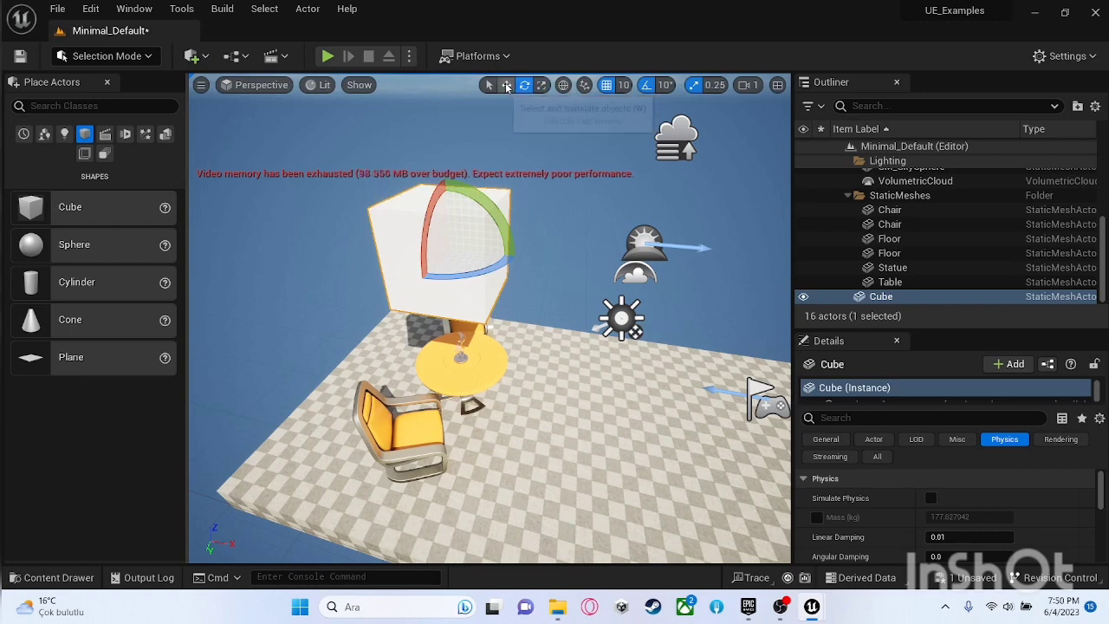
pyautogui.click(507, 87)
pyautogui.click(524, 85)
pyautogui.click(541, 85)
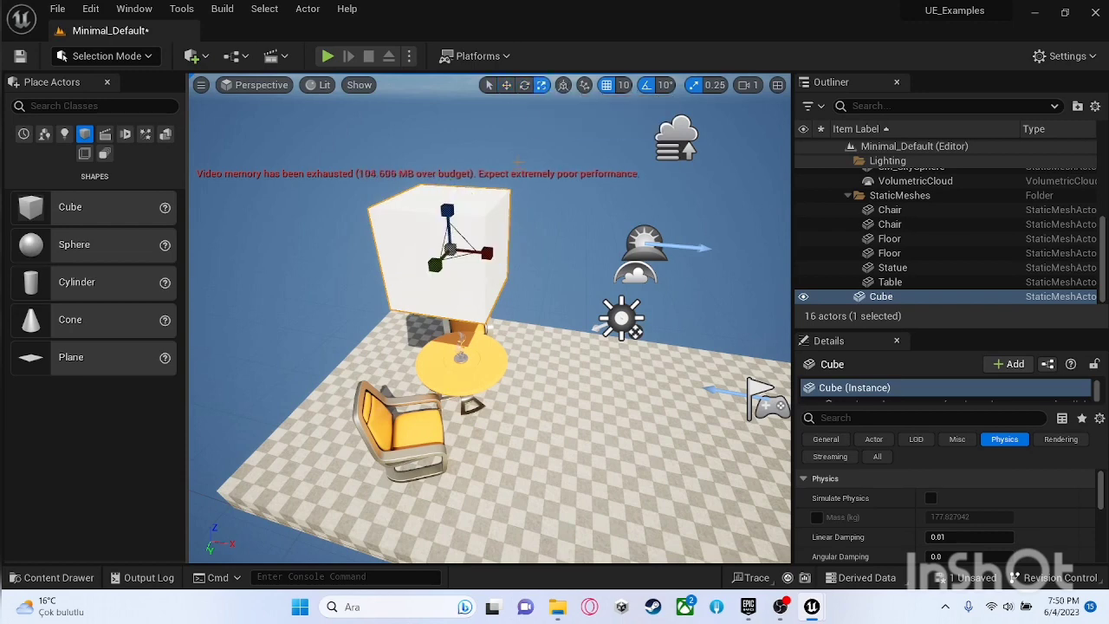
pyautogui.click(507, 85)
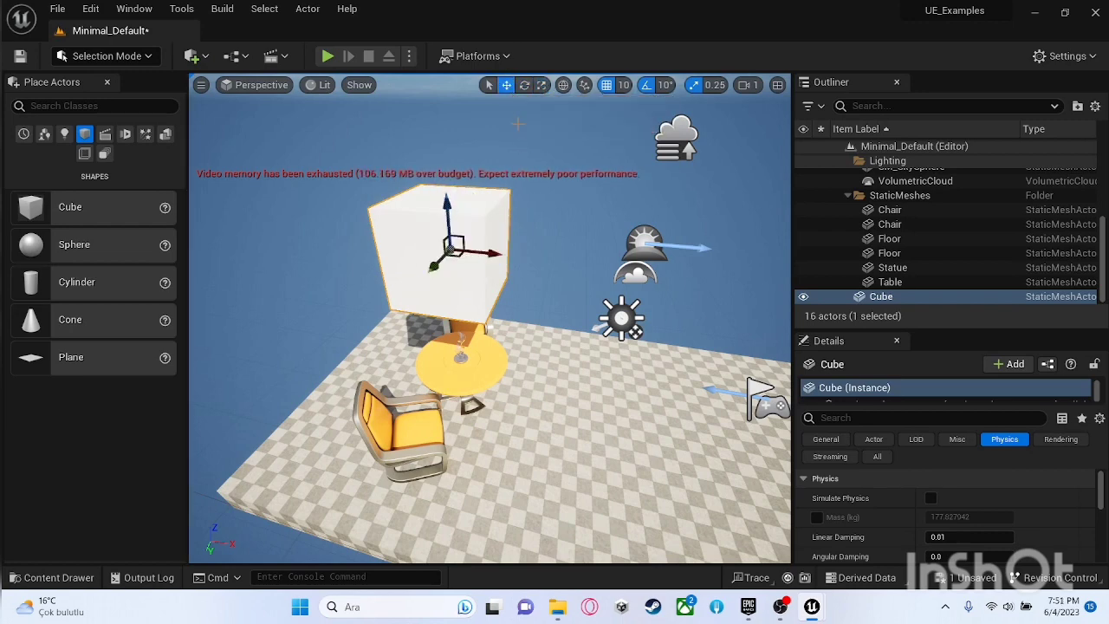
pyautogui.press('e')
pyautogui.press('r')
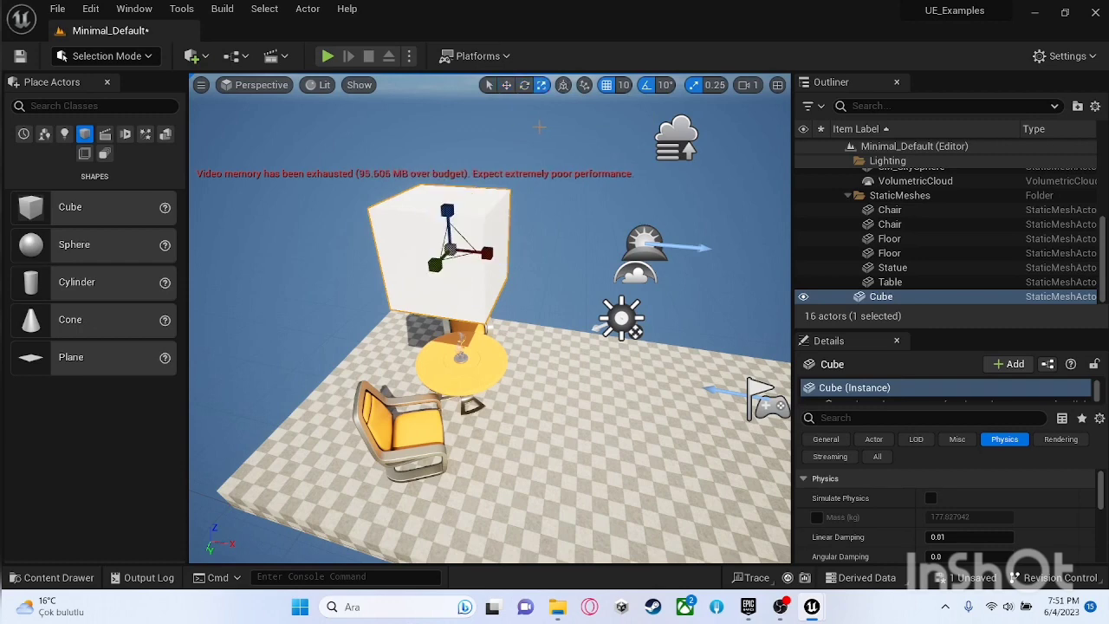
# Step: Show the cube's General properties and move the cube along the X axis to location -170
pyautogui.click(506, 85)
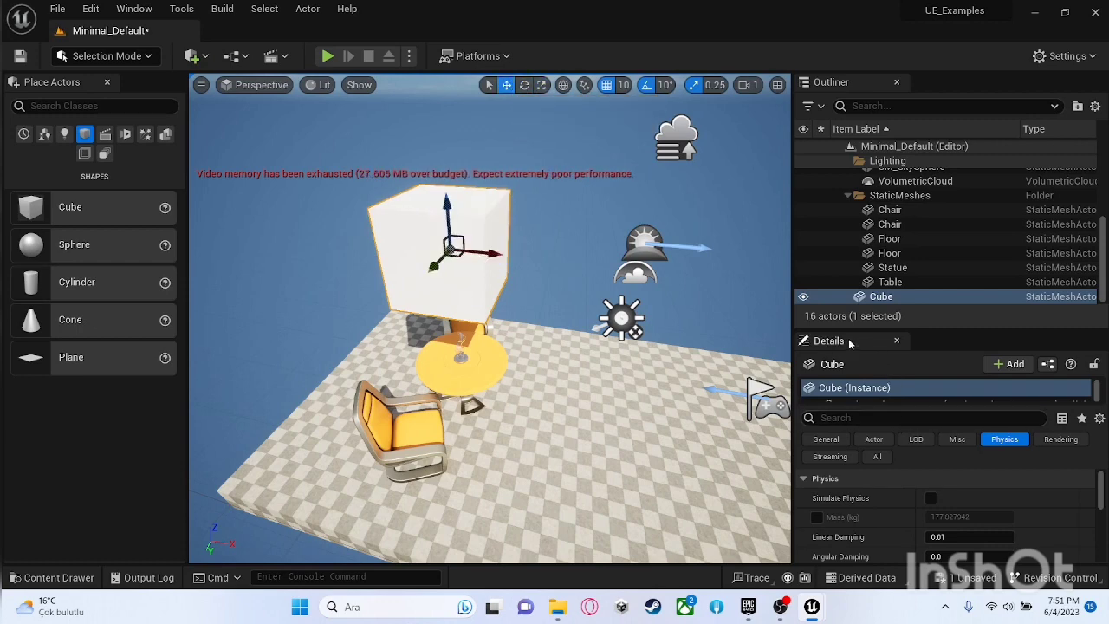
pyautogui.click(842, 440)
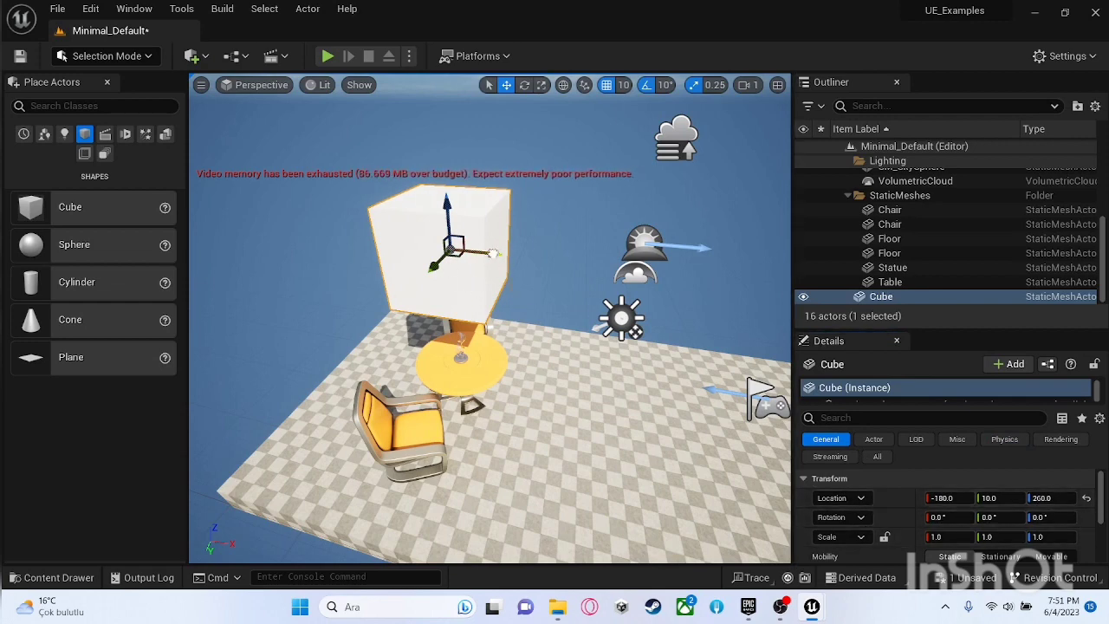
pyautogui.moveTo(492, 253); pyautogui.dragTo(501, 317)
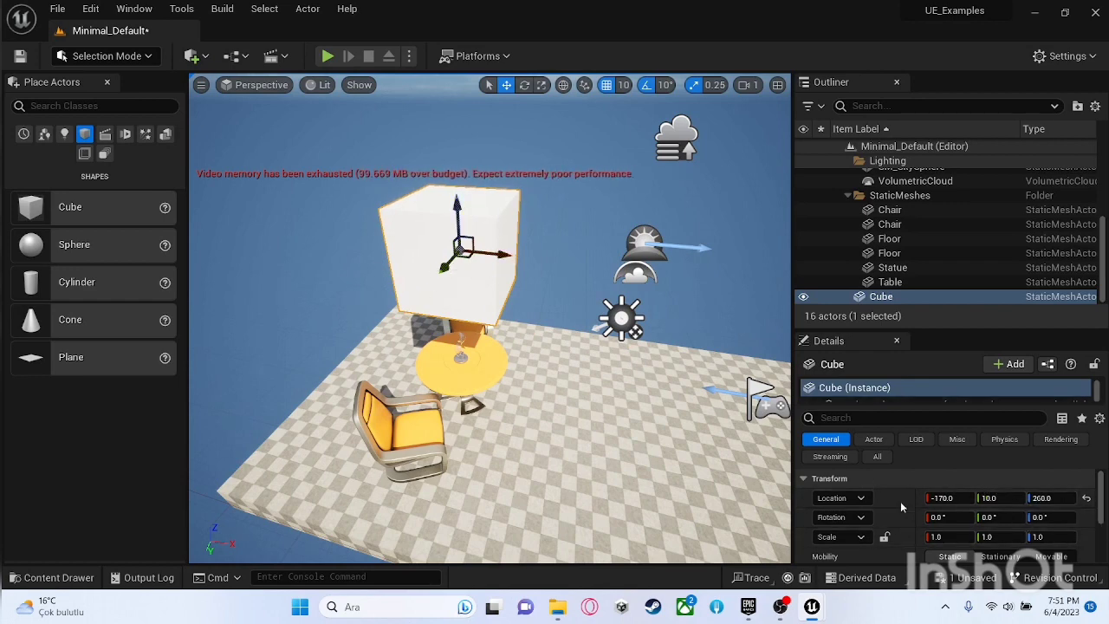
# Step: Try rotating the cube -30° about Z and scaling it uniformly to 1.25, undo each change, and return to the translate gizmo
pyautogui.press('e')
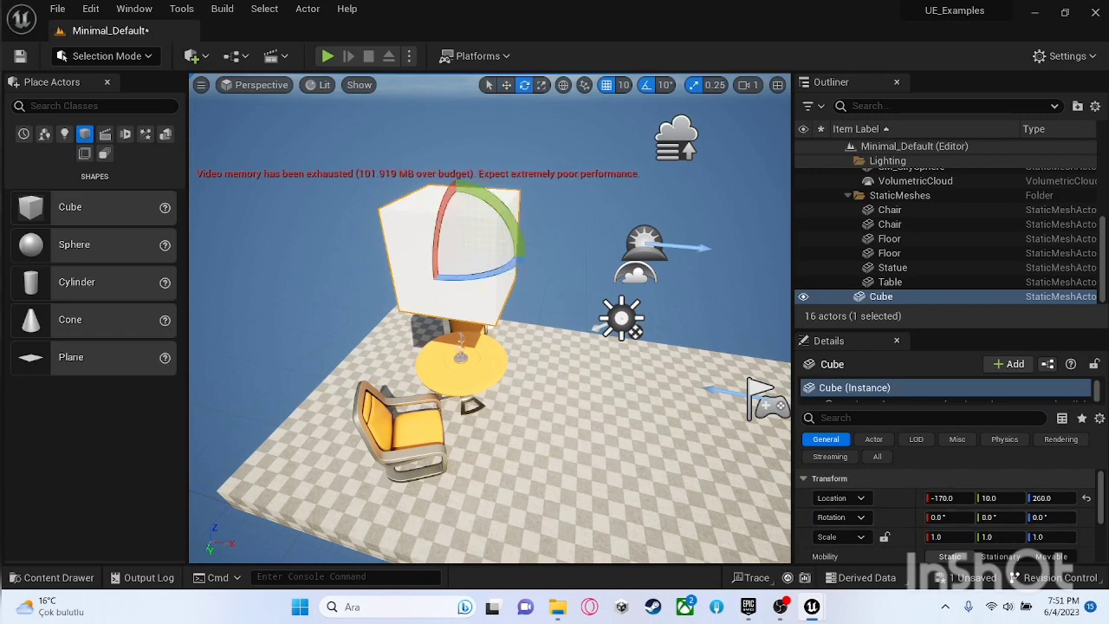
pyautogui.moveTo(485, 230); pyautogui.dragTo(465, 277)
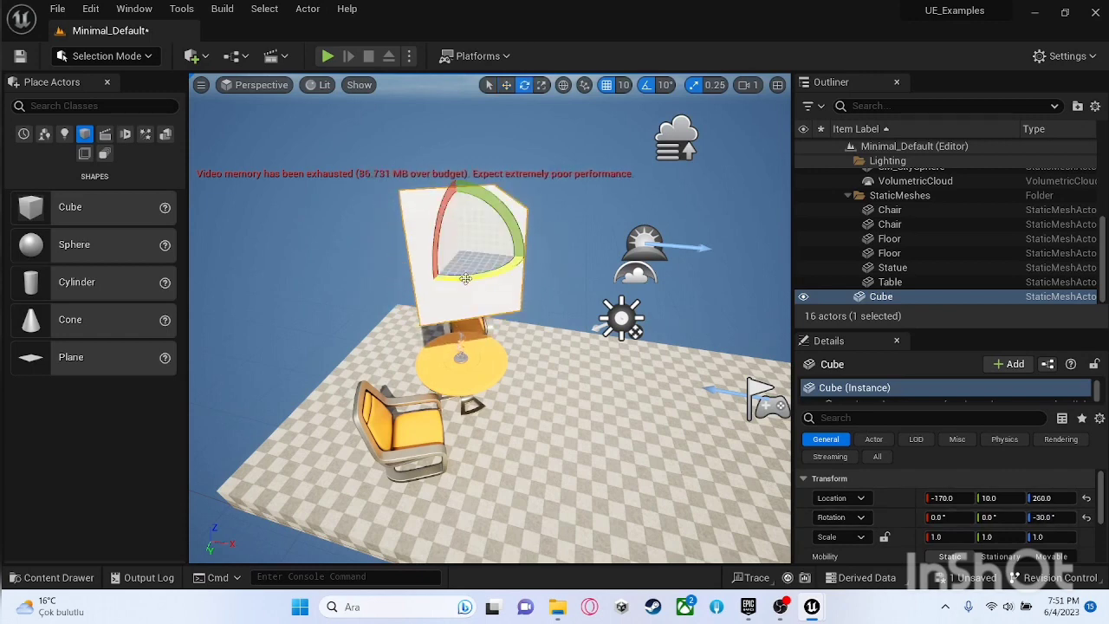
pyautogui.hotkey('ctrl', 'z')
pyautogui.press('r')
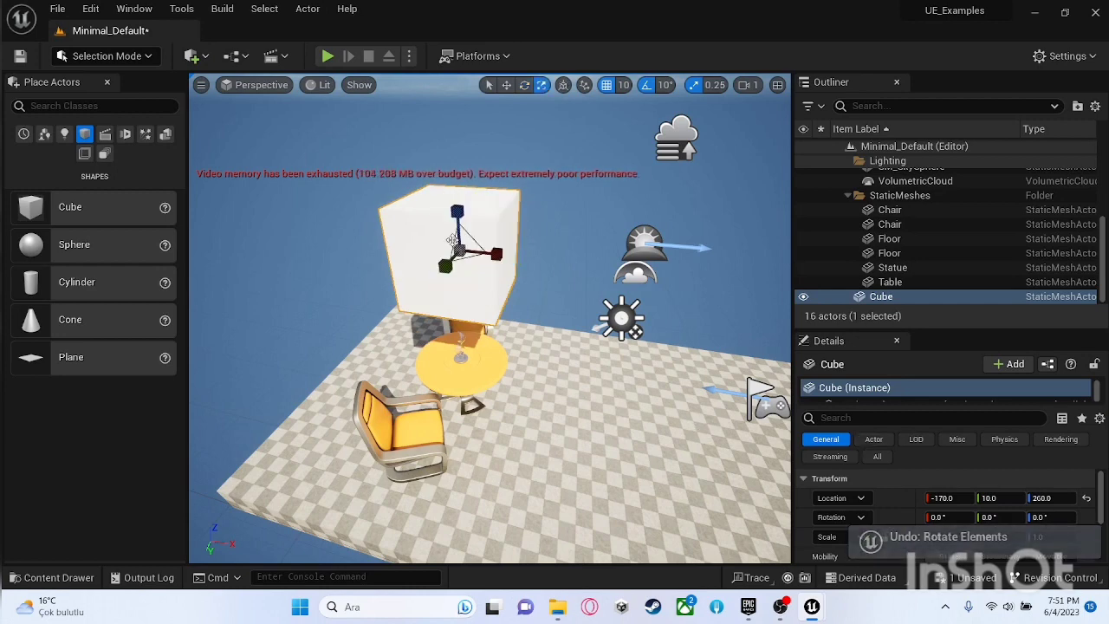
pyautogui.moveTo(459, 250)
pyautogui.mouseDown()
pyautogui.moveTo(494, 221)
pyautogui.moveTo(464, 249)
pyautogui.mouseUp()
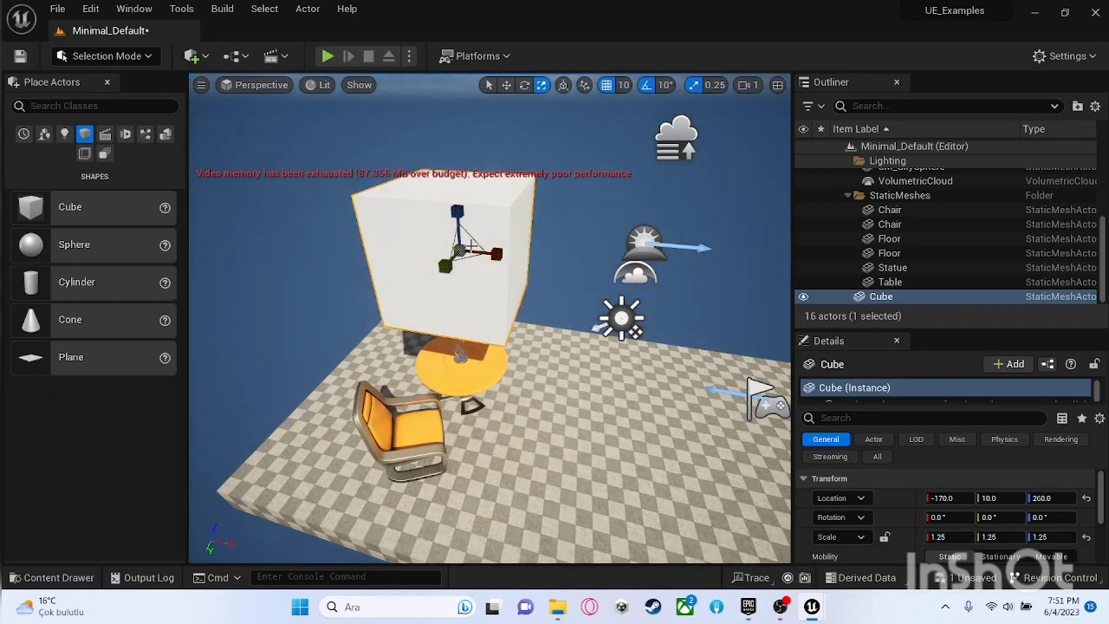
pyautogui.hotkey('ctrl', 'z')
pyautogui.press('w')
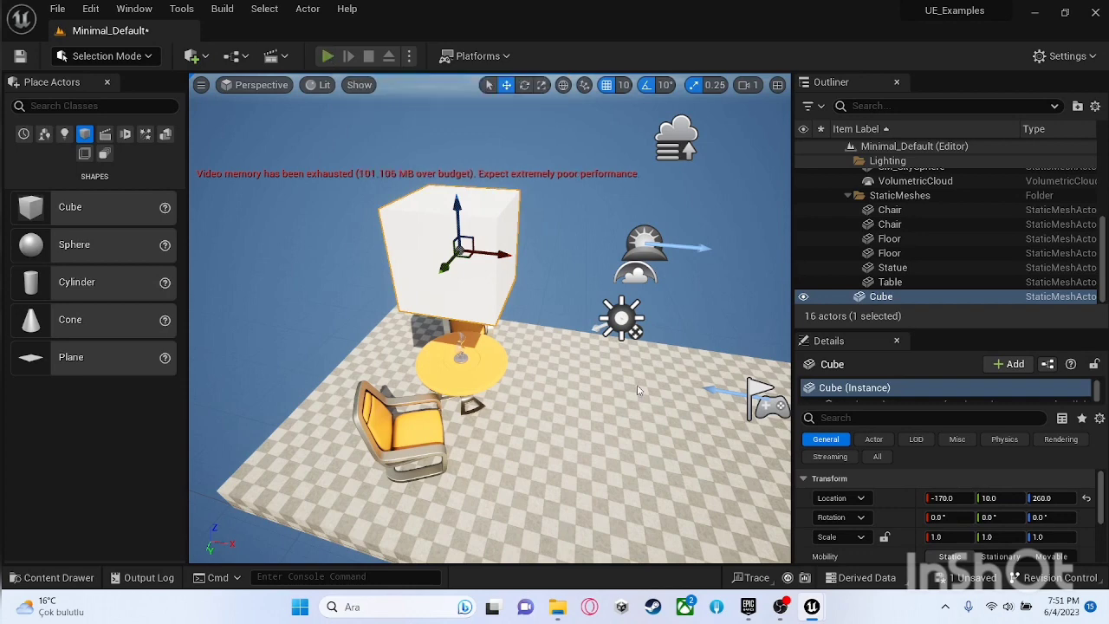
# Step: Play the level, move toward the table to see the floating cube, and stop the play session
pyautogui.hotkey('alt', 'p')
pyautogui.click(490, 318)
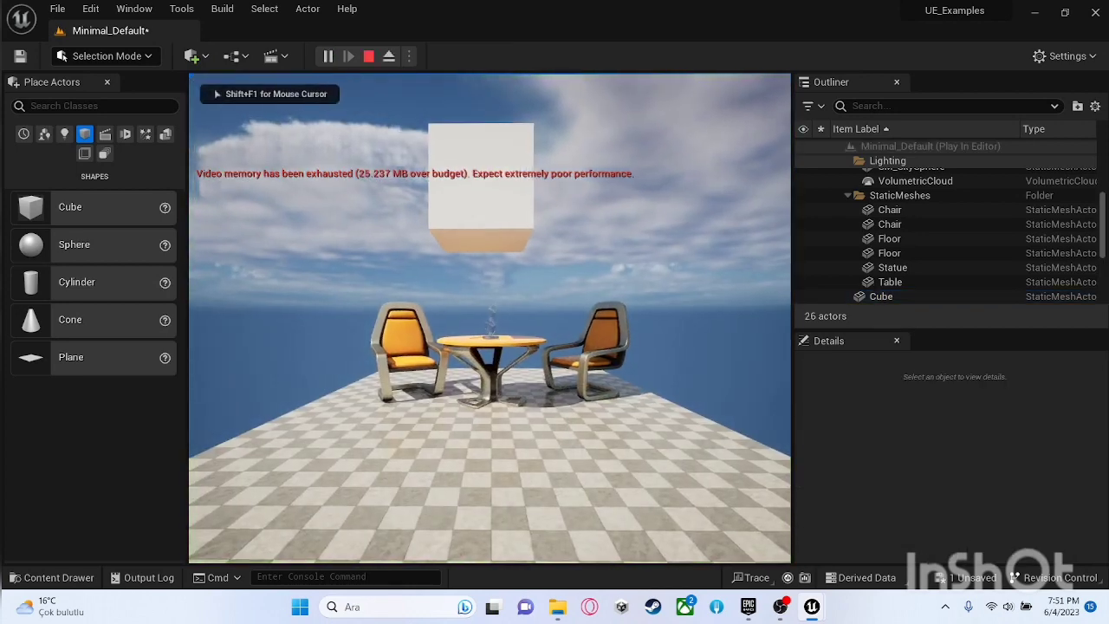
pyautogui.press('w')
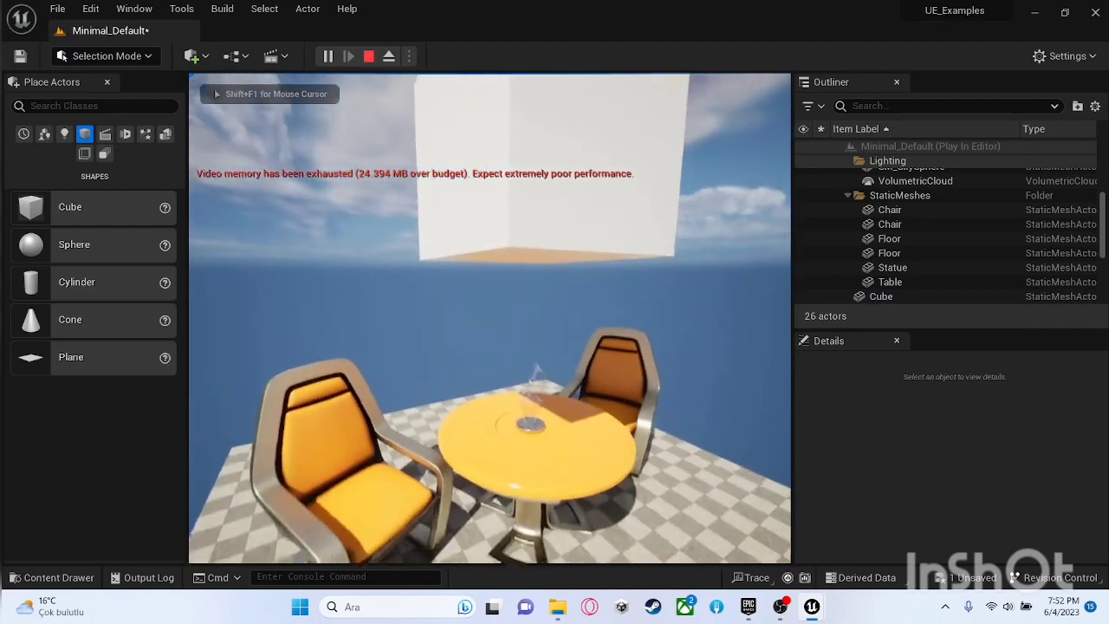
pyautogui.press('Escape')
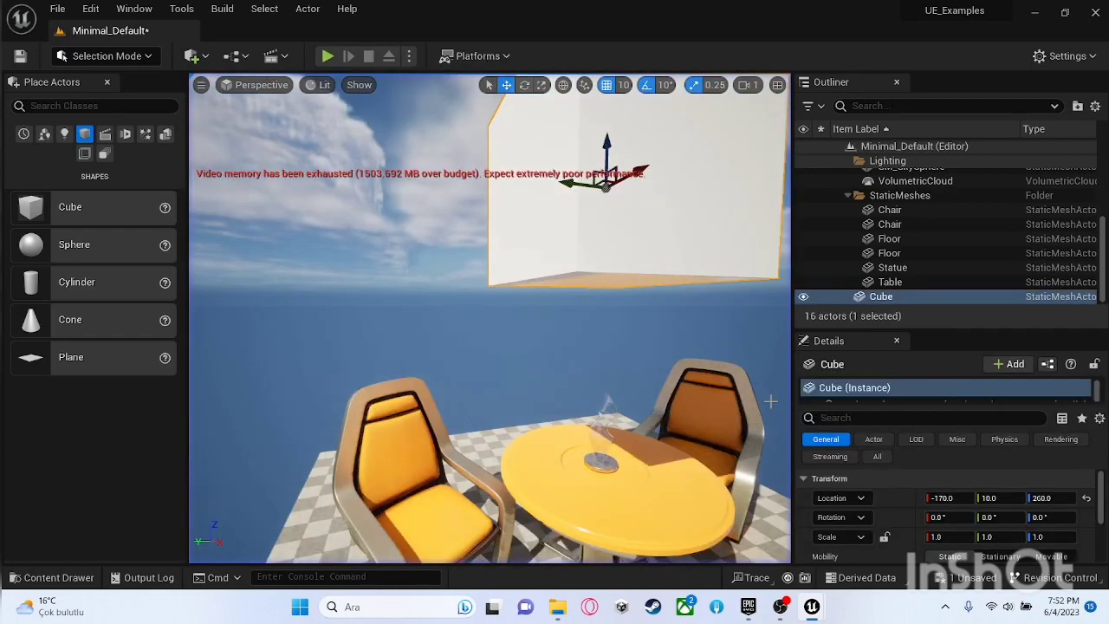
# Step: Enable Simulate Physics for the cube, test its behavior by playing the level, and stop the play session
pyautogui.click(1003, 441)
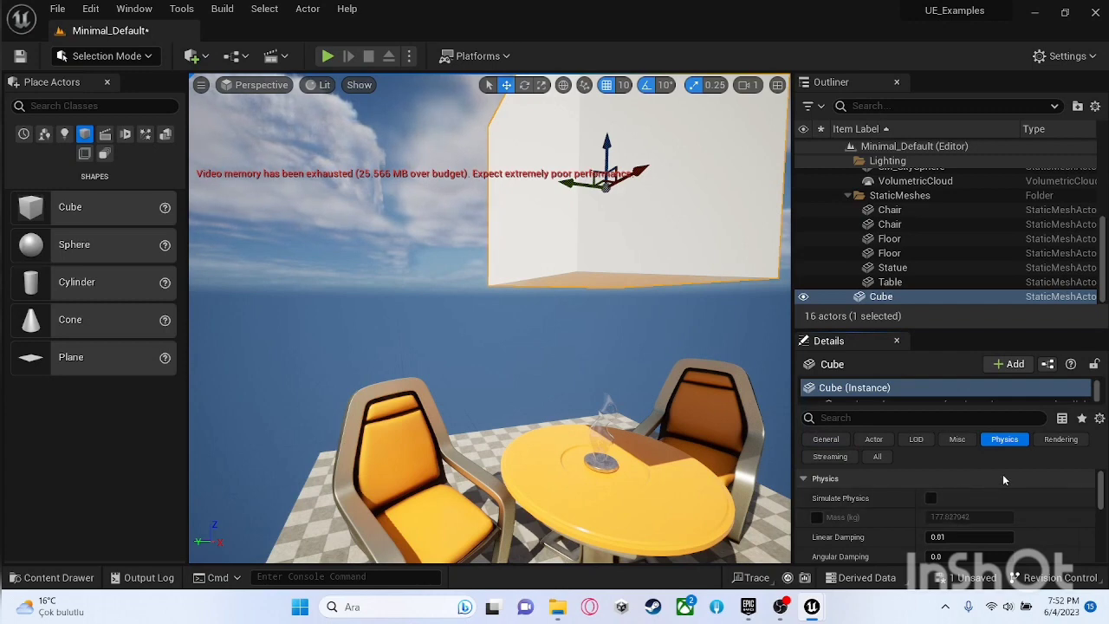
pyautogui.click(930, 500)
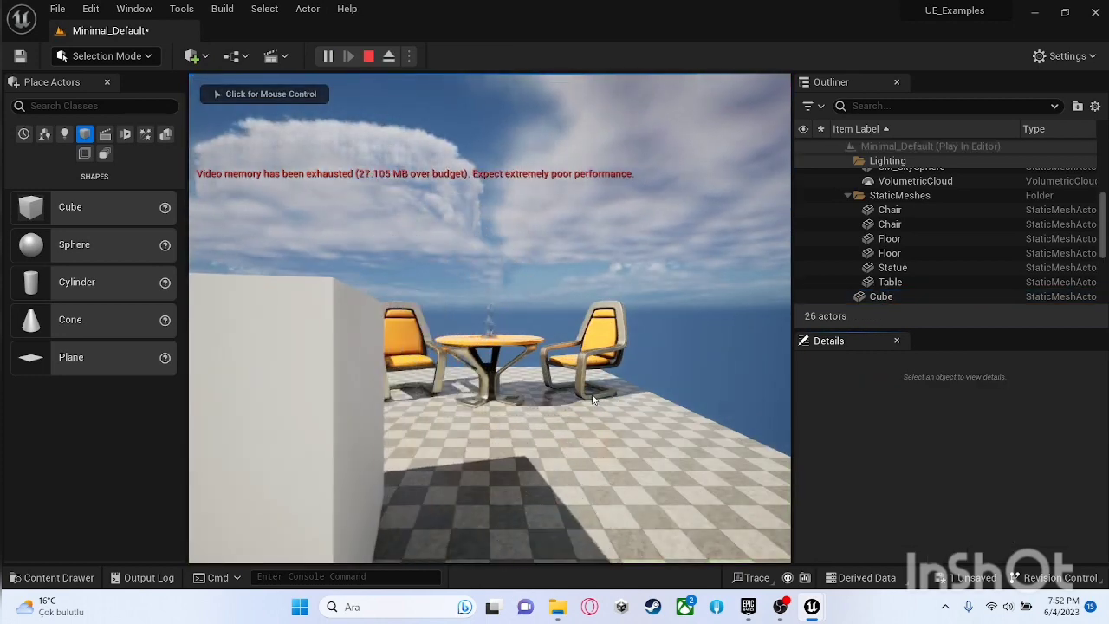
pyautogui.click(566, 387)
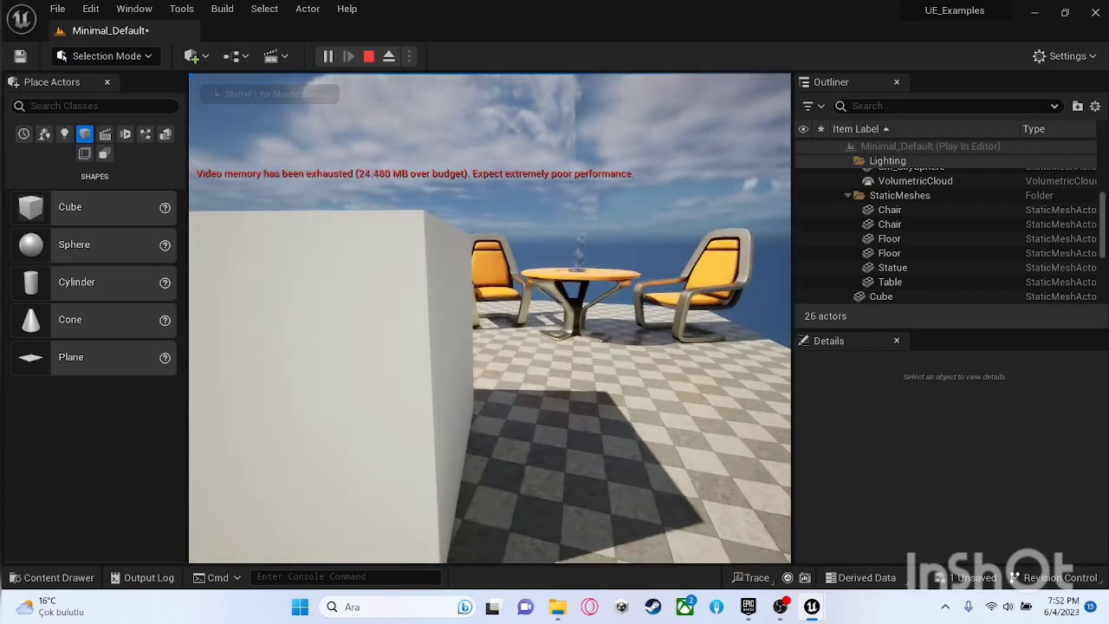
pyautogui.press('Escape')
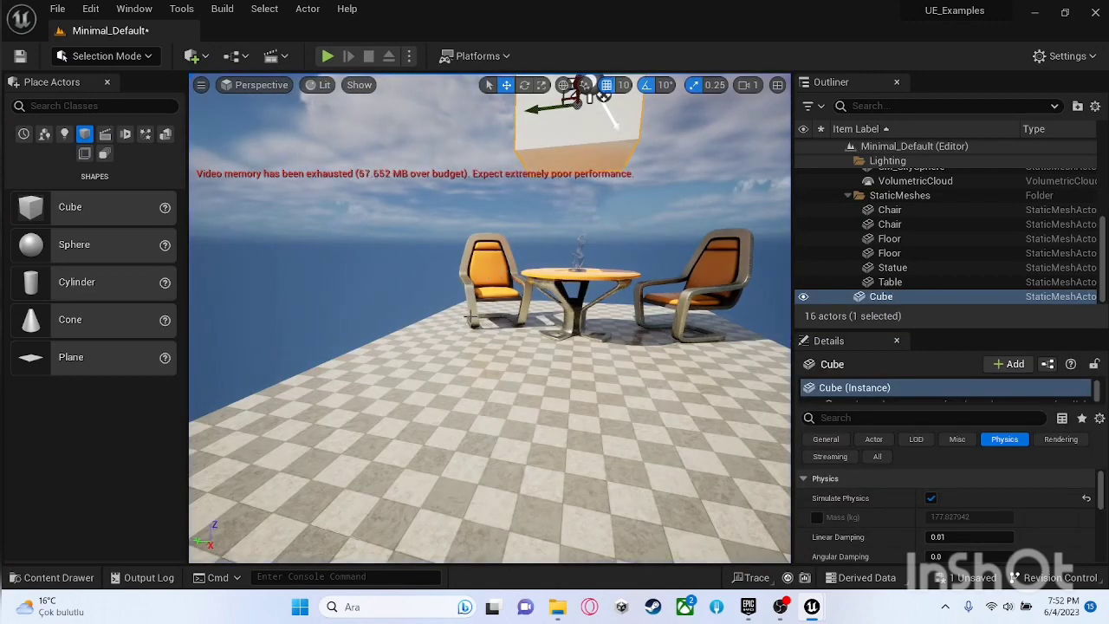